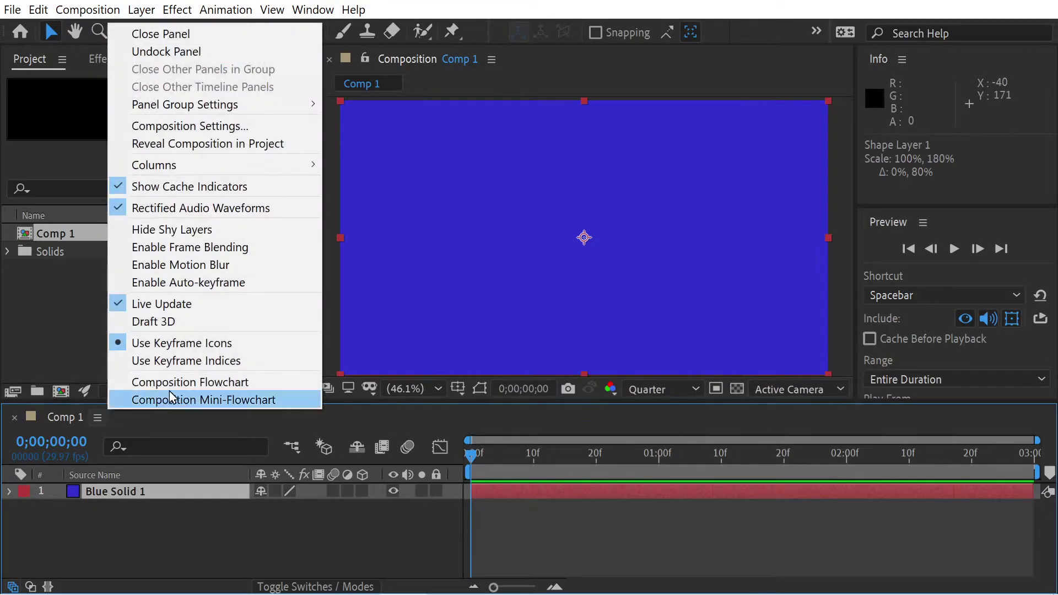
Turn on auto-keyframing and drag Blue Solid 1 to the right side at 0s.
left_click(157, 282)
key("p")
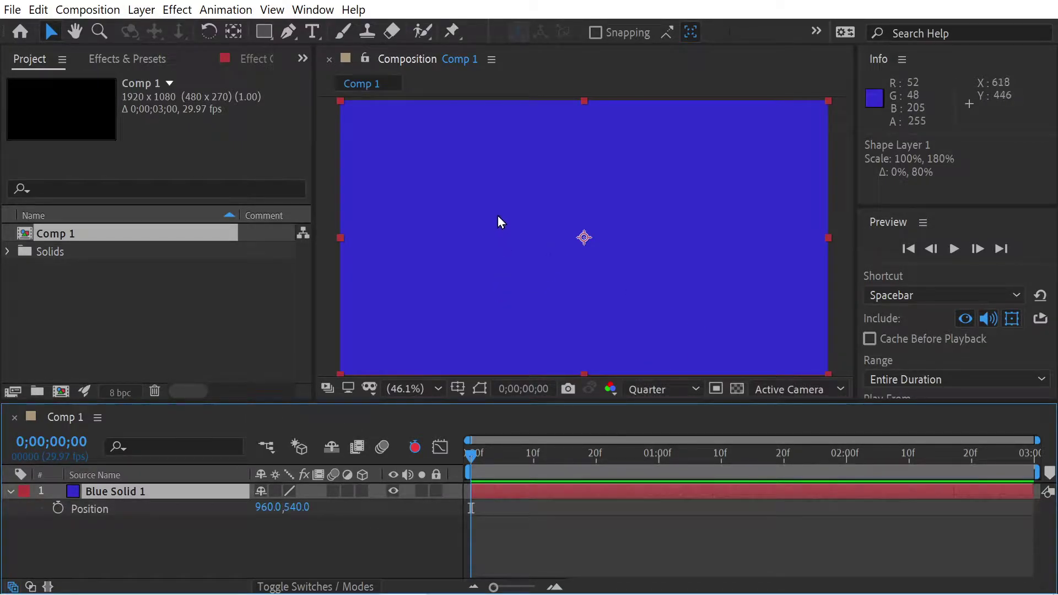
left_click_drag(496, 219, 759, 222)
At 2;01, slide Blue Solid 1 back left toward the centre.
left_click(656, 455)
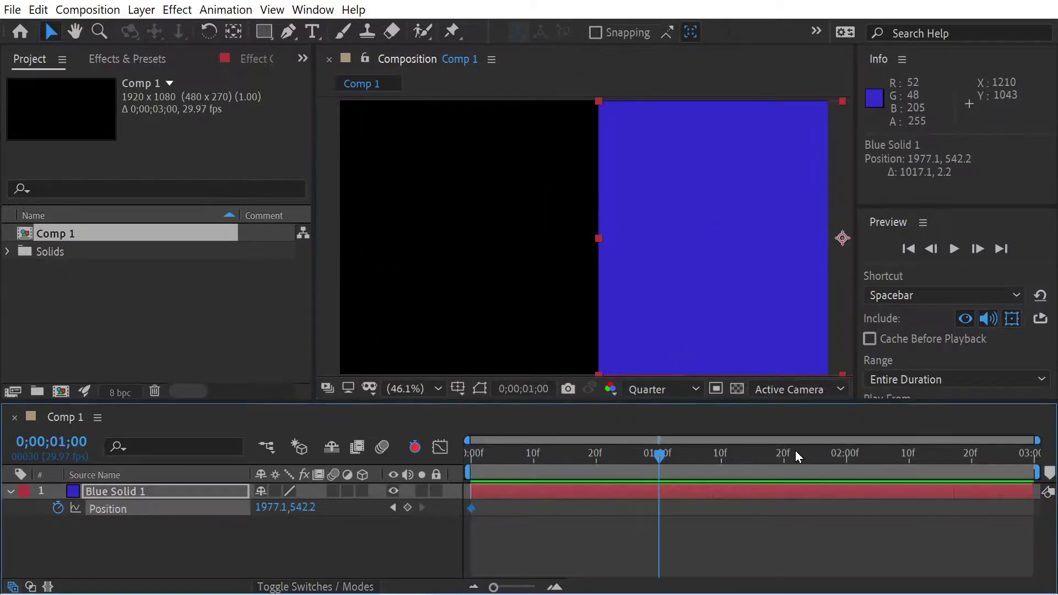
left_click_drag(837, 456, 853, 457)
left_click_drag(753, 281, 414, 163)
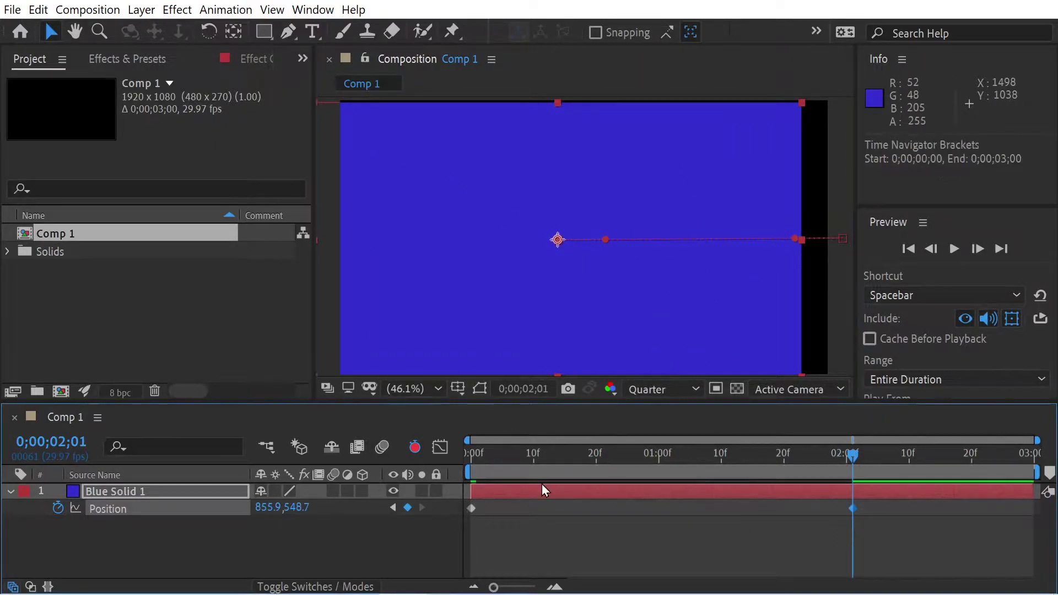
Preview the slide animation from the start of the comp.
left_click_drag(547, 456, 422, 462)
key("space")
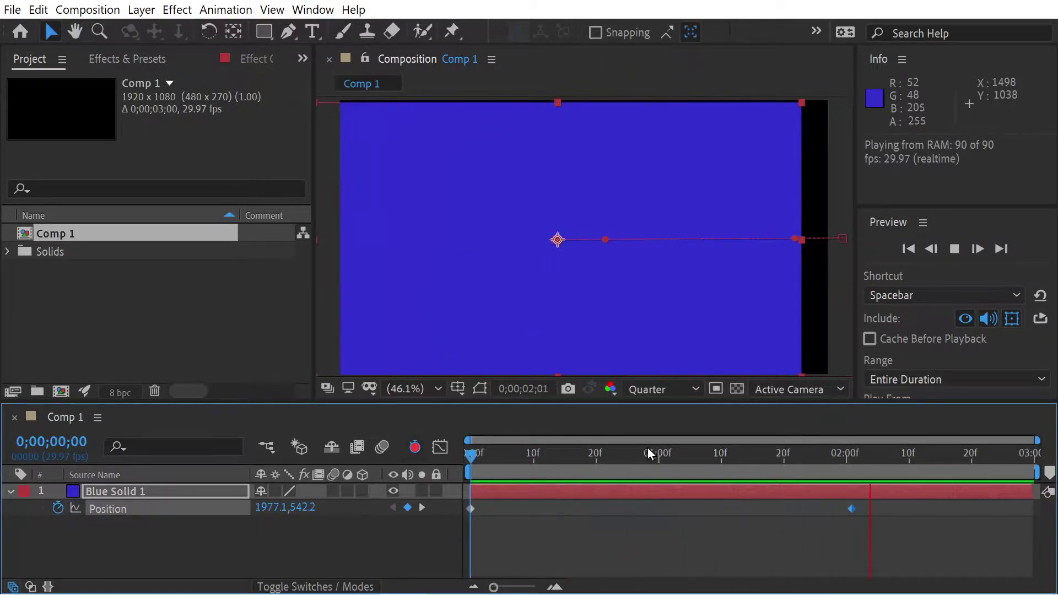
key("space")
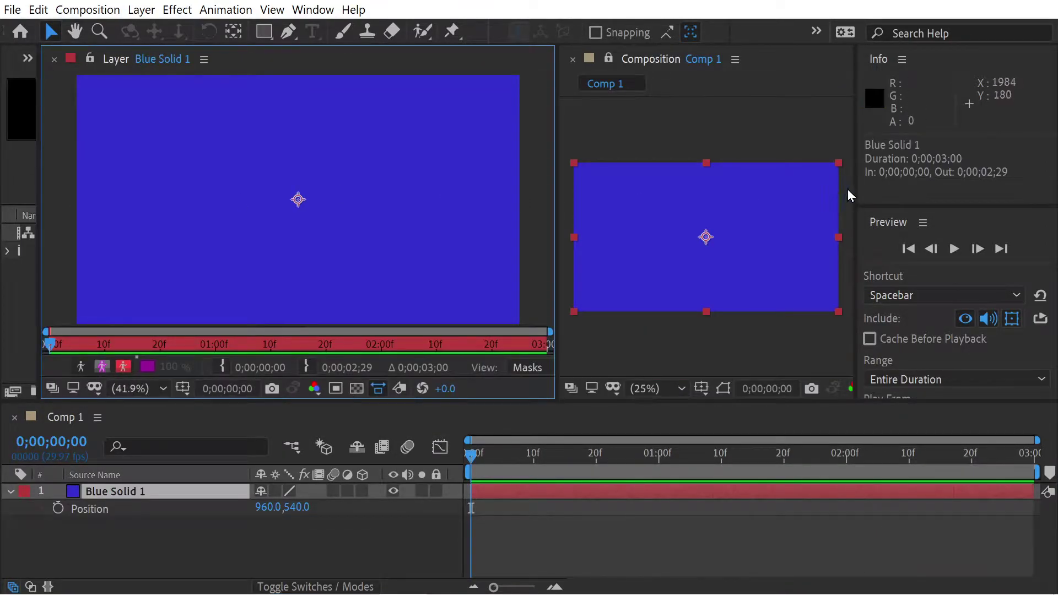
Widen the view, show Anchor Point, and drag Blue Solid 1's anchor out to test corners.
left_click_drag(855, 191, 1049, 200)
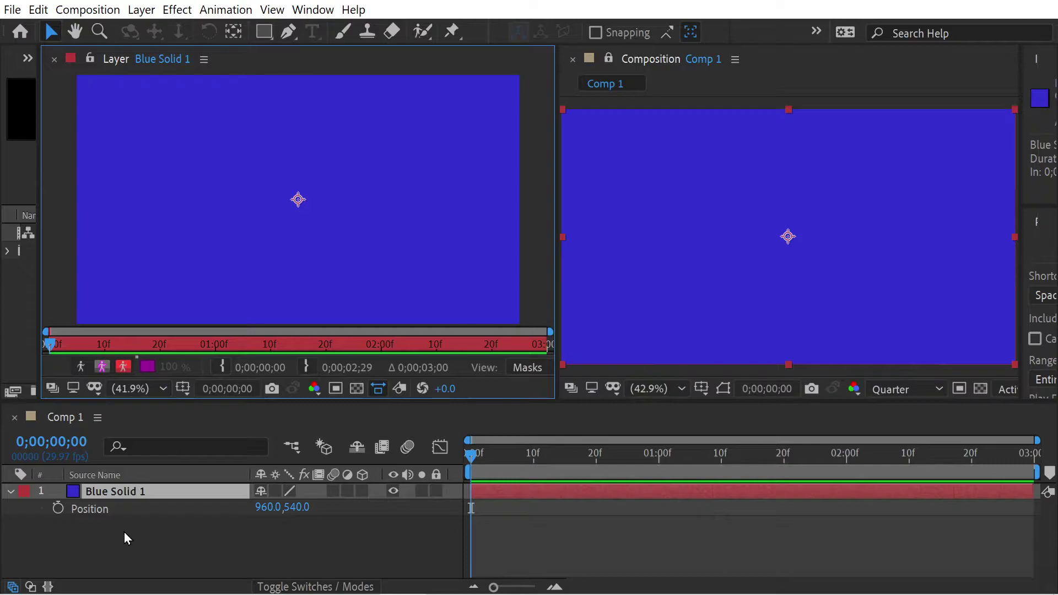
key("shift+a")
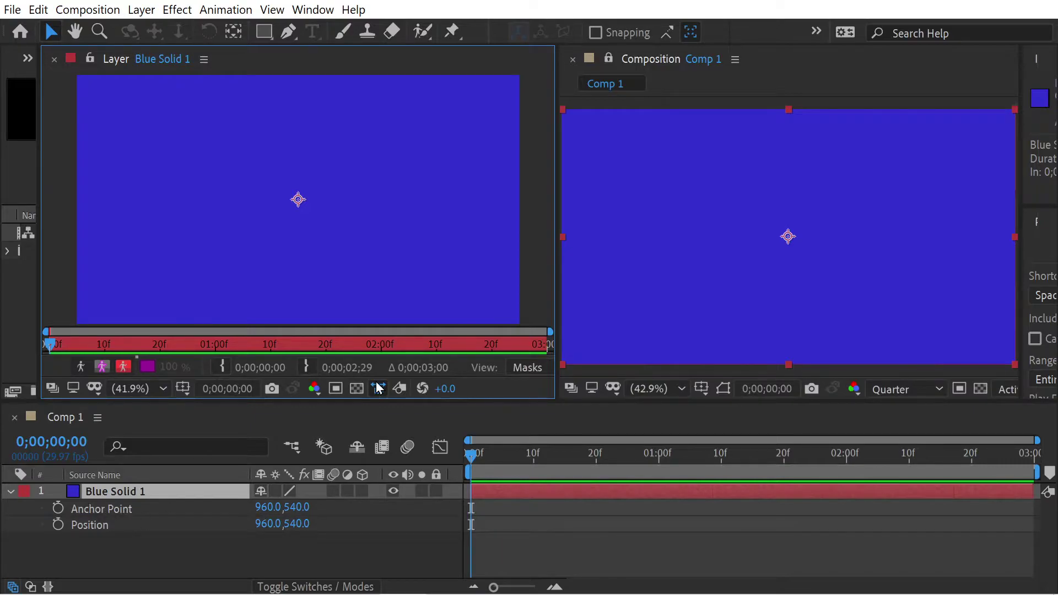
left_click_drag(298, 202, 78, 80)
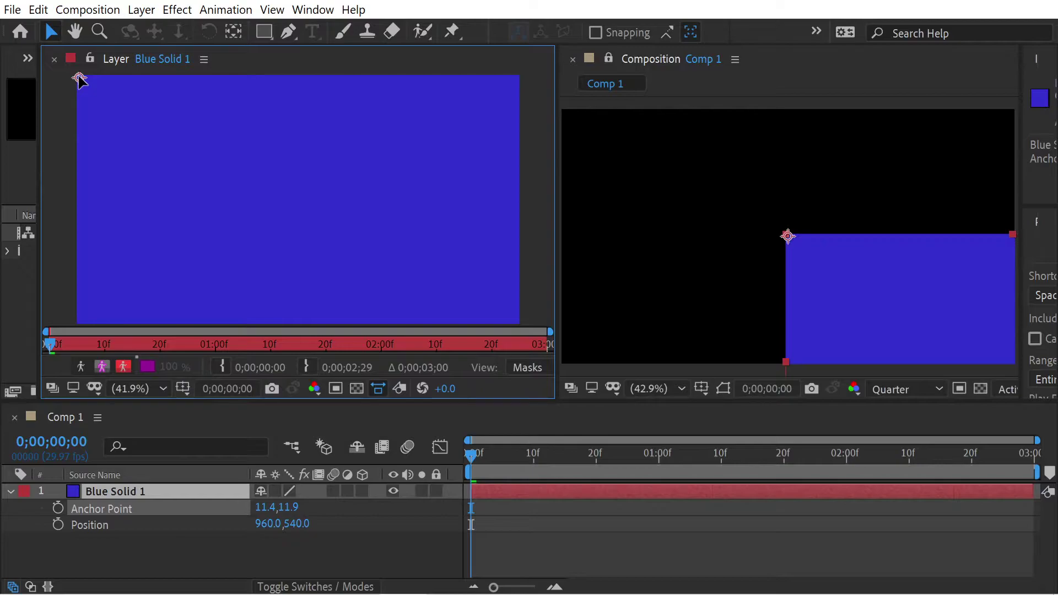
left_click_drag(78, 80, 146, 274)
Reset the anchor, close the layer view, and drag the anchor down to the bottom edge.
key("ctrl+alt+Home")
key("ctrl+w")
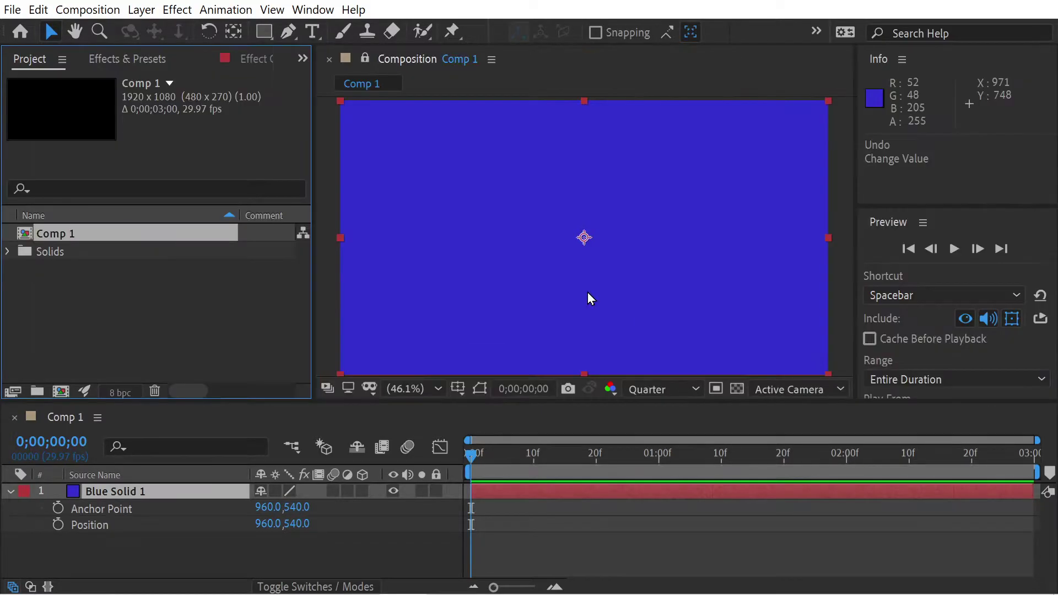
key("y")
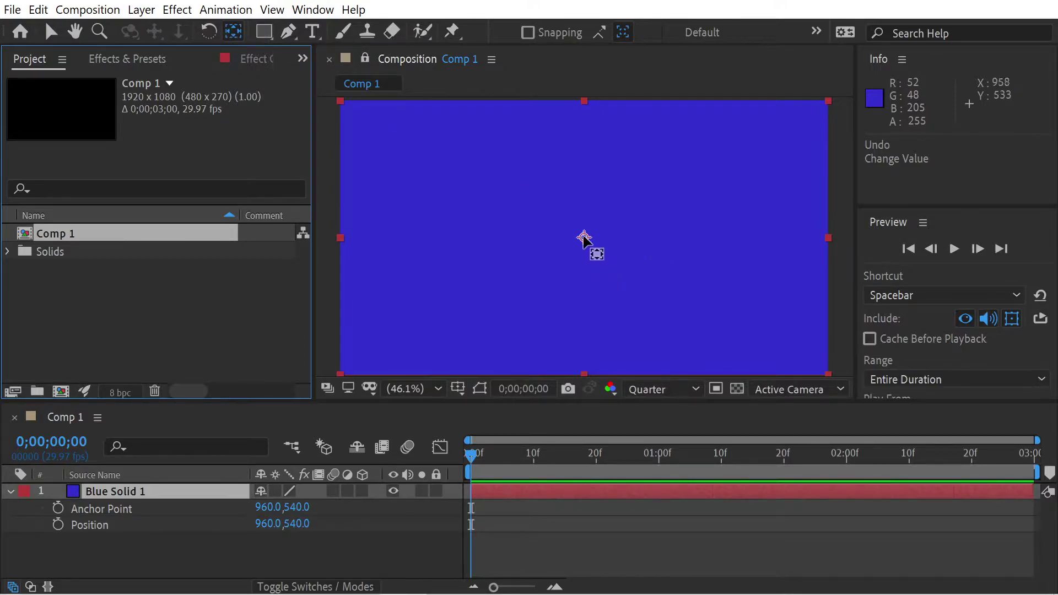
left_click_drag(584, 238, 584, 375)
Set both Anchor Point Y and Position Y to 1080.
left_click(300, 507)
type("10")
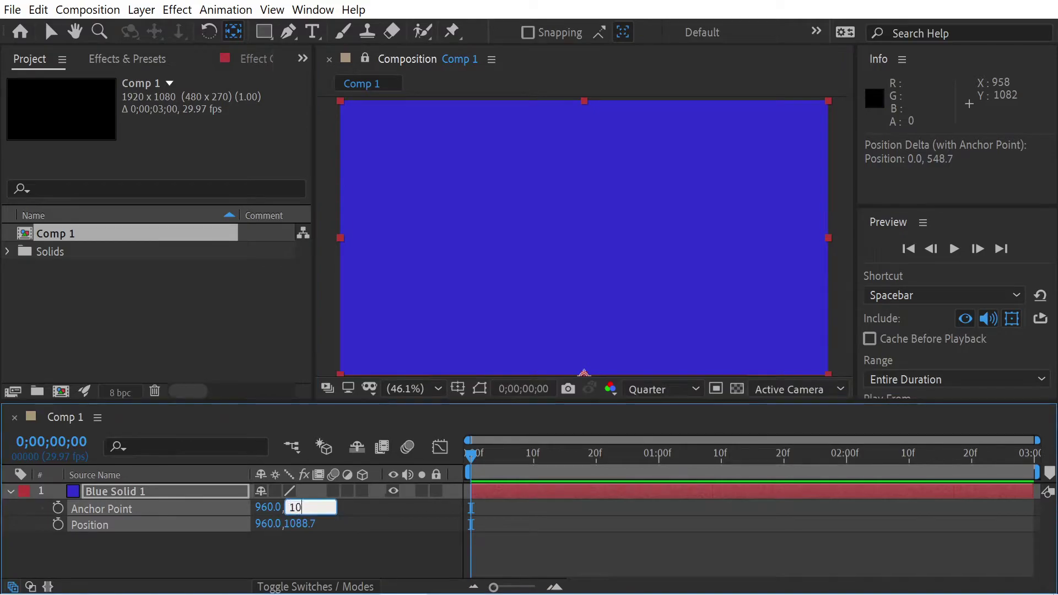
key("Tab")
key("Tab")
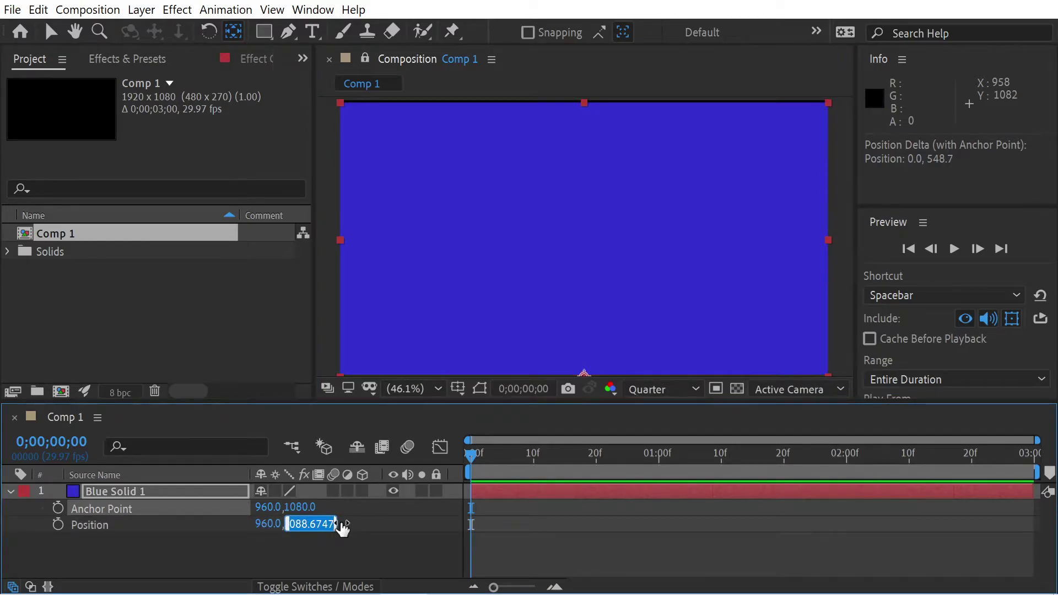
type("1080")
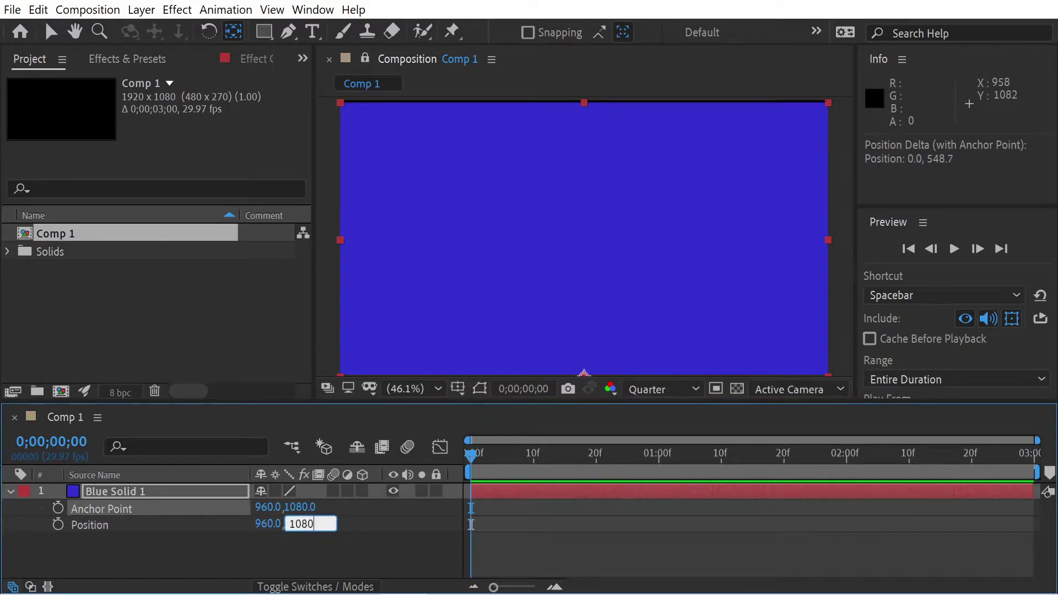
key("Return")
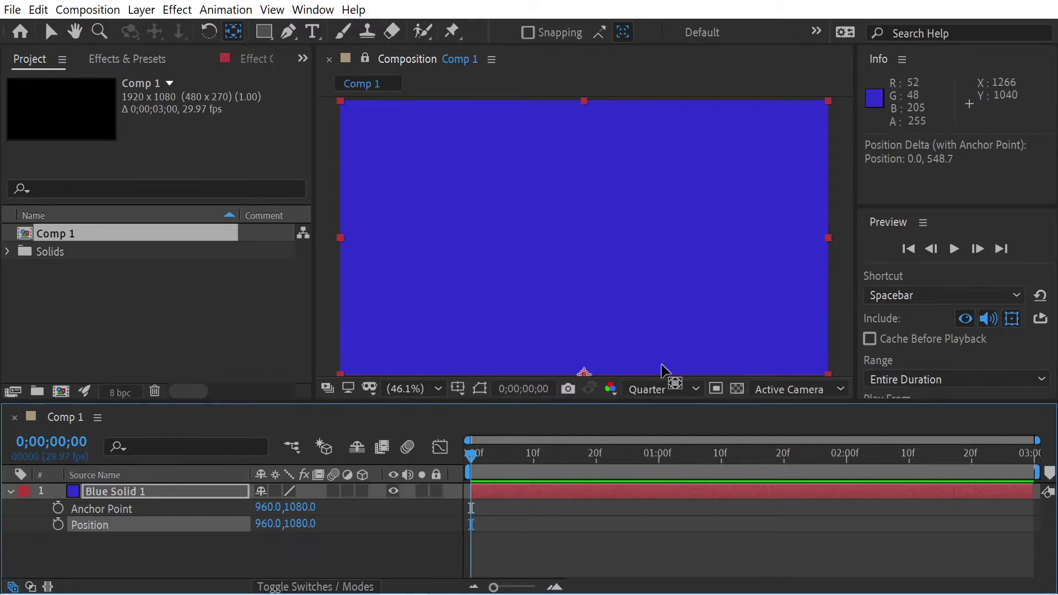
key("s")
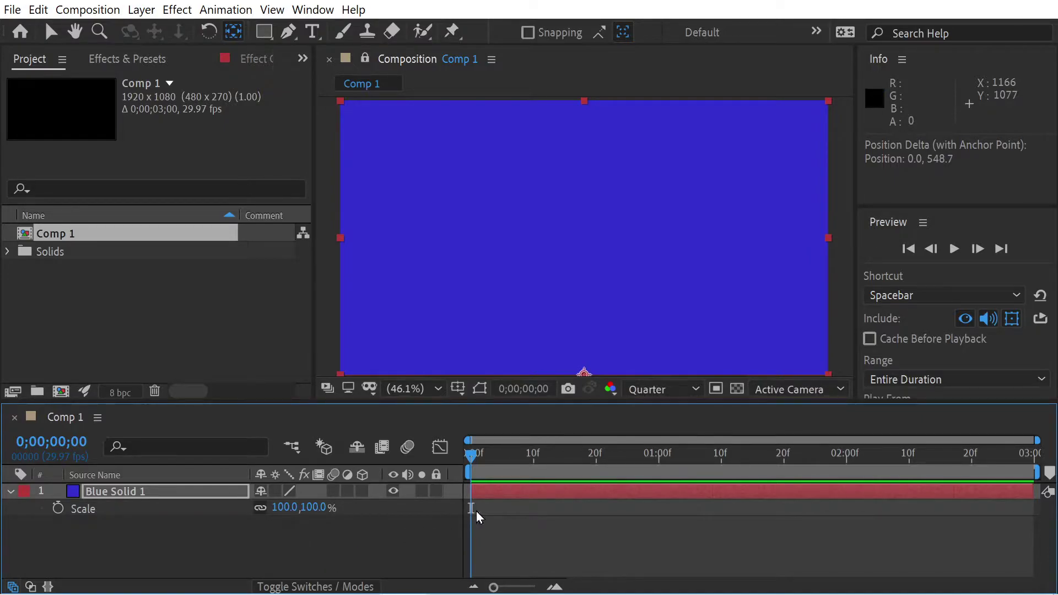
Turn auto-keyframing back on and key a Scale value of 0 at 0;00.
left_click(98, 417)
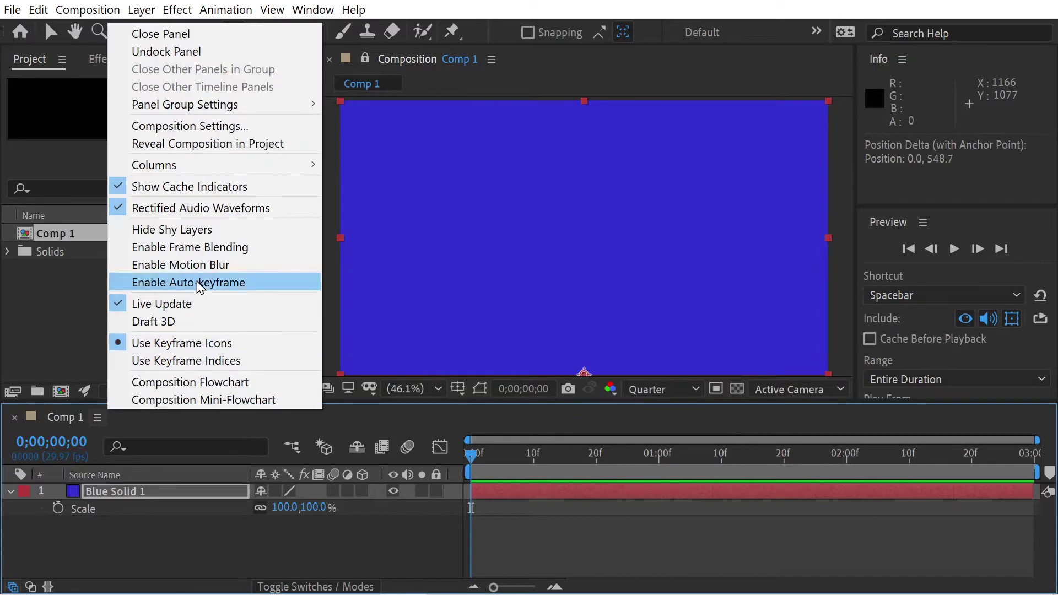
left_click(198, 284)
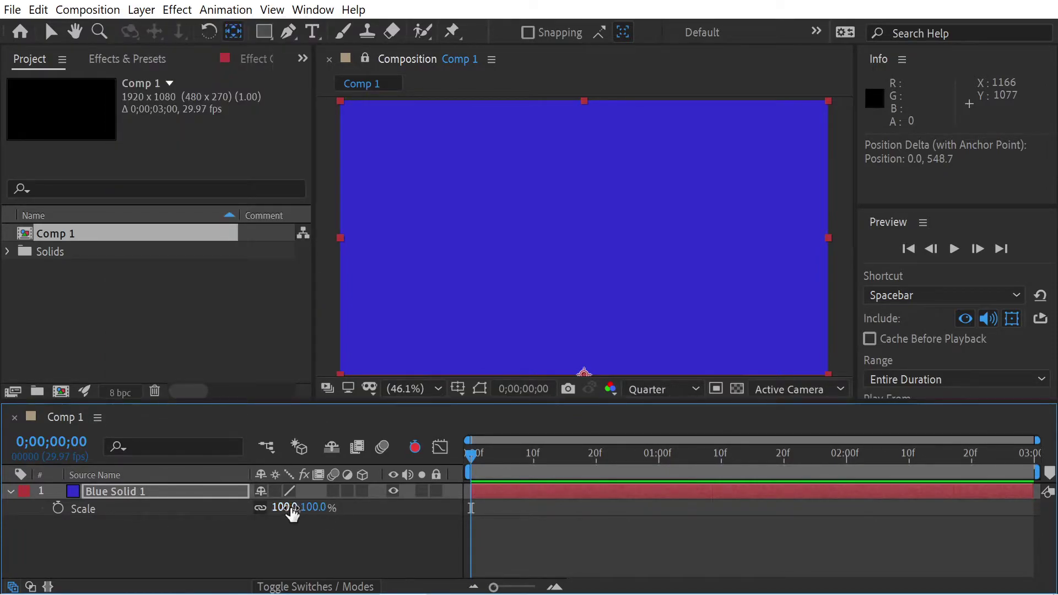
left_click(286, 507)
type("0")
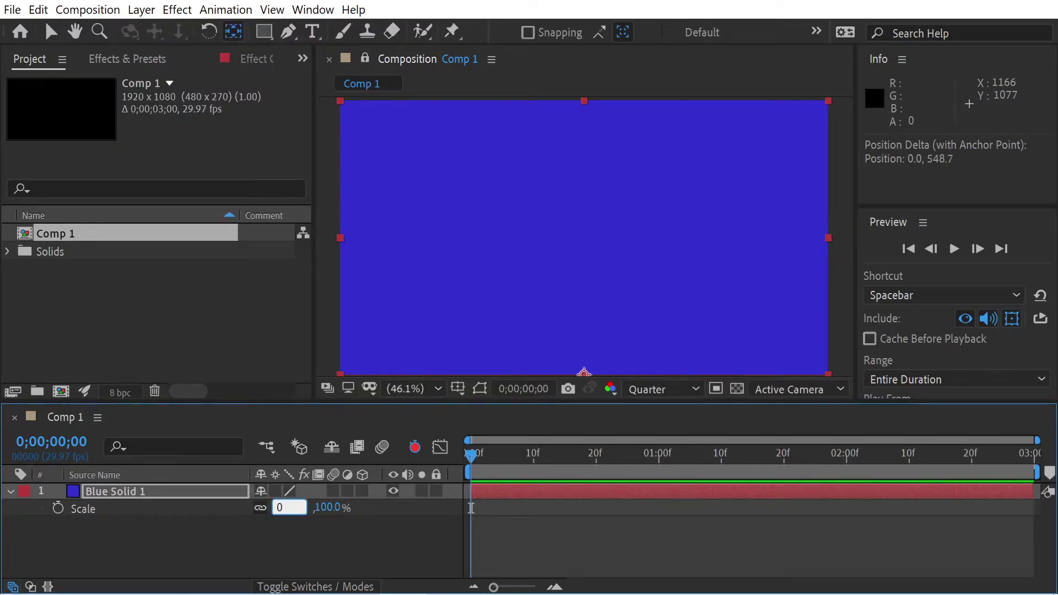
key("Tab")
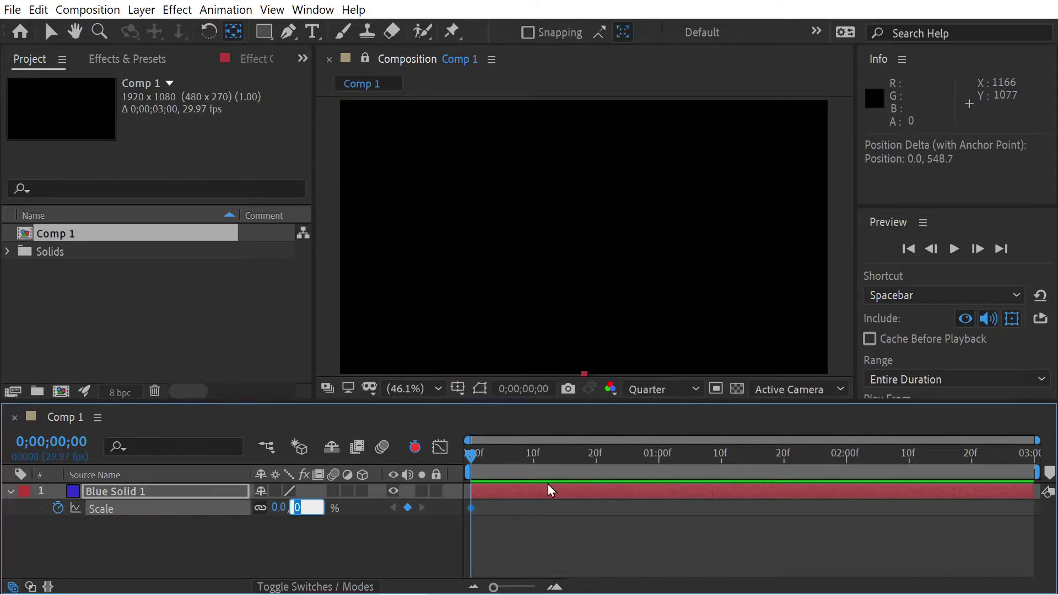
Key Scale at 100 at 2;01 and preview from the start.
left_click_drag(859, 455, 853, 459)
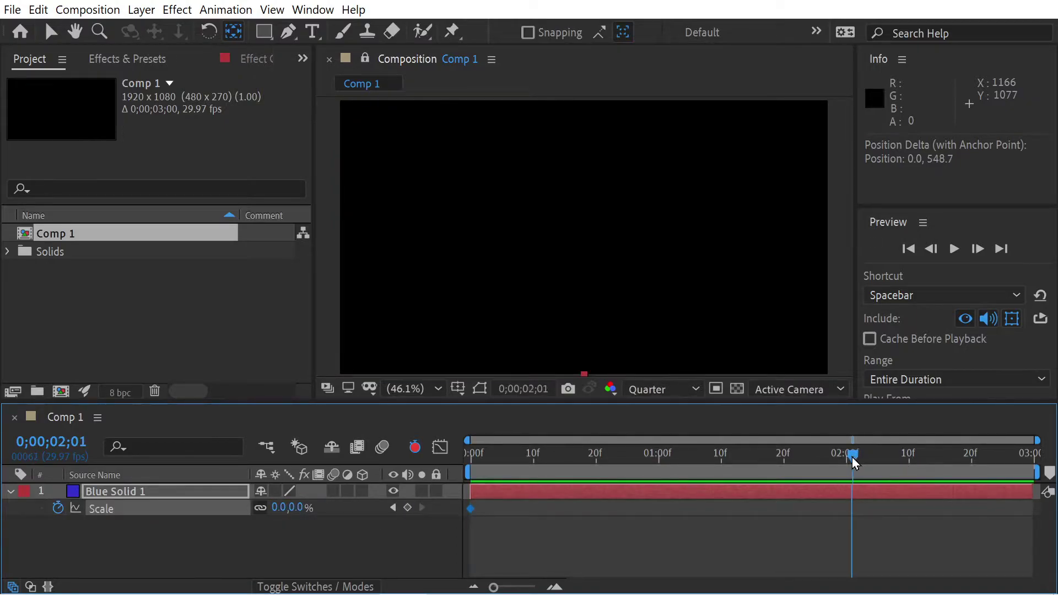
left_click(281, 506)
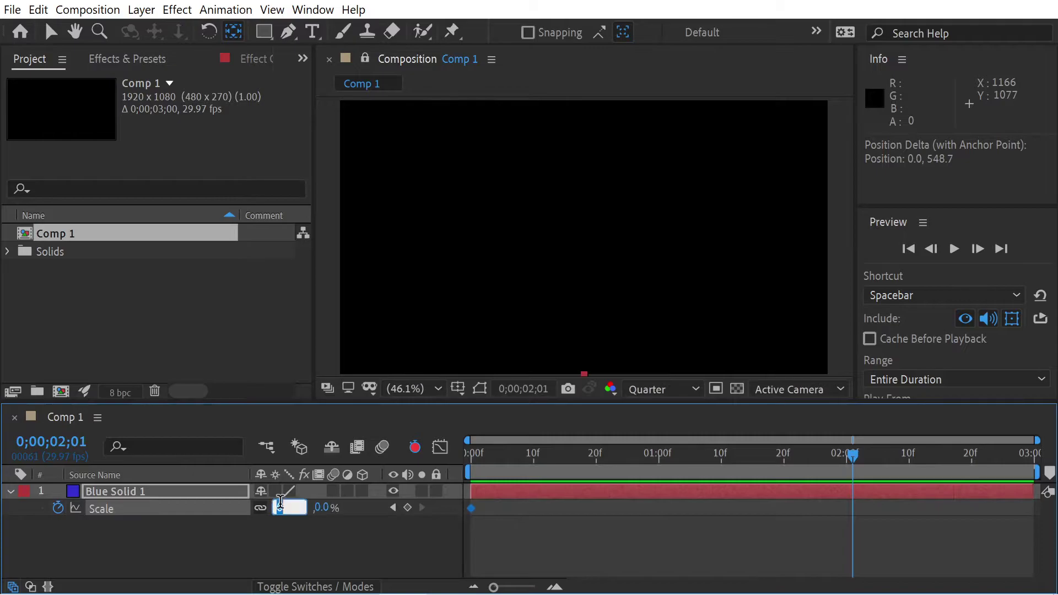
key("Tab")
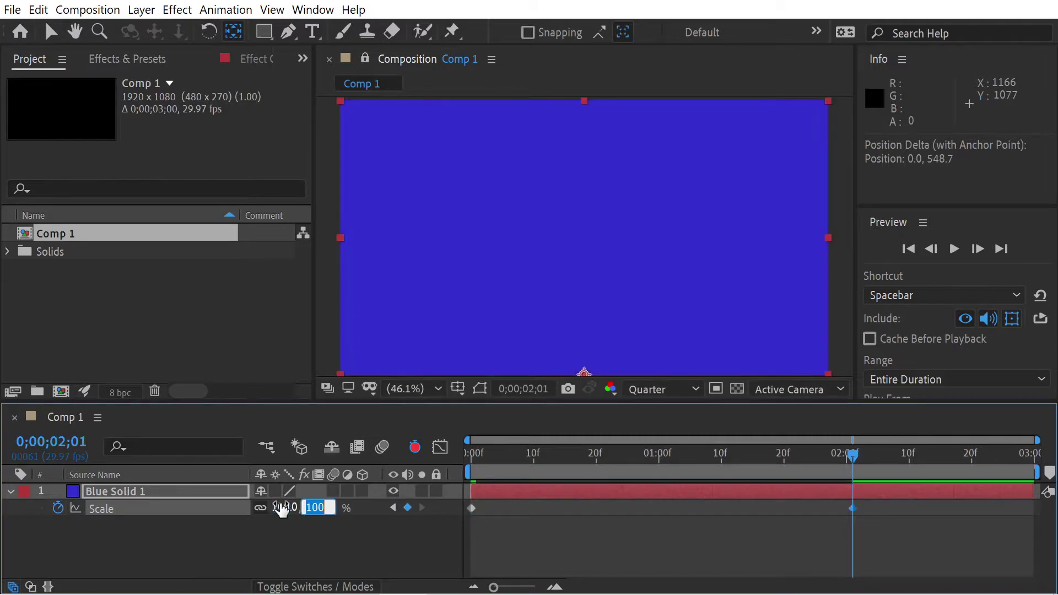
key("Return")
key("Home")
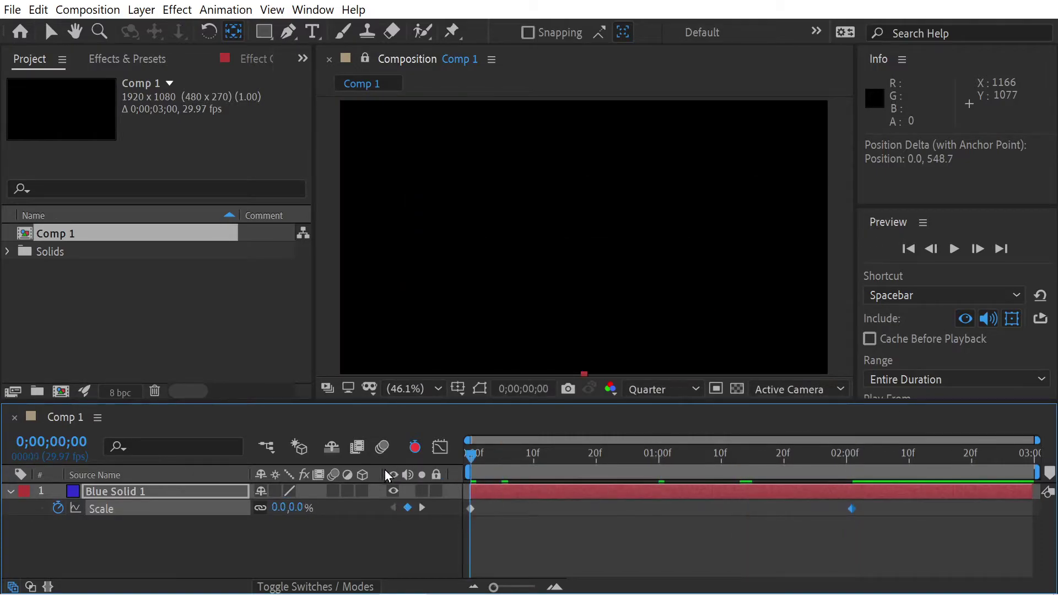
key("space")
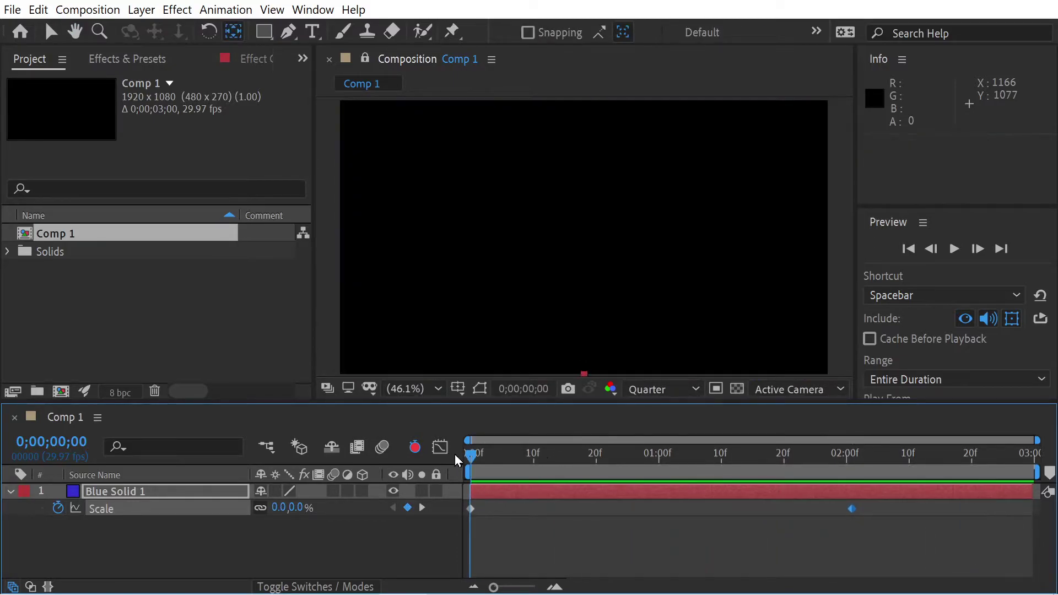
Undo those keyframes and key Scale height 0% at the start instead.
key("ctrl+z")
key("ctrl+z")
key("ctrl+z")
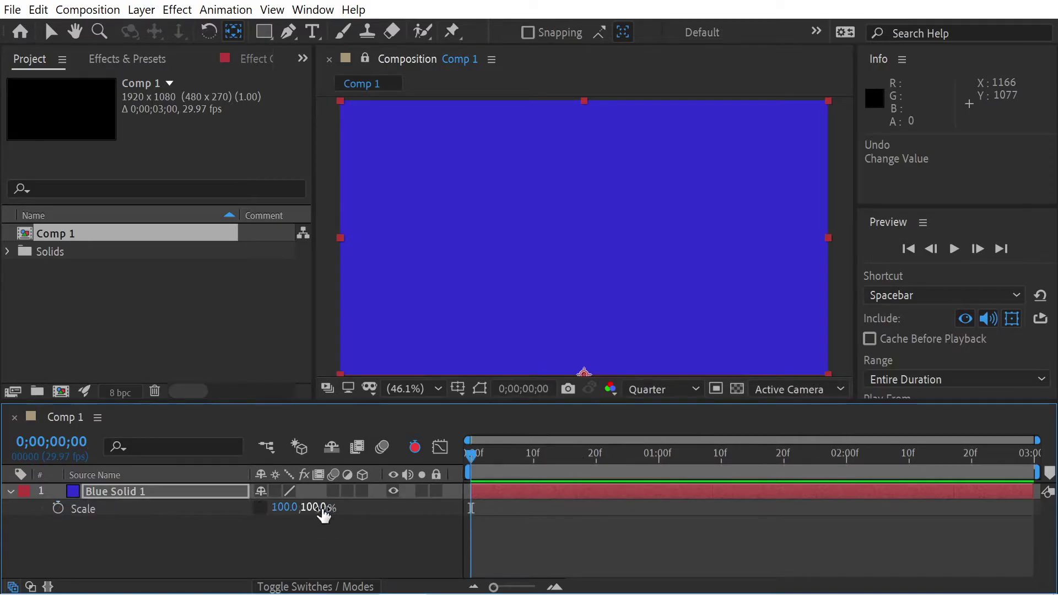
left_click(321, 507)
type("0")
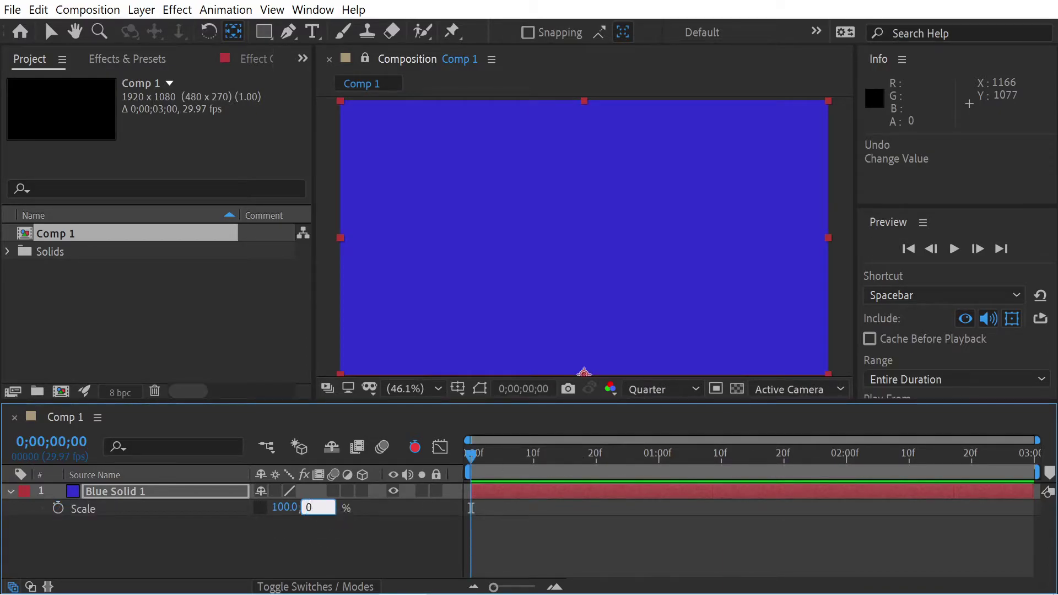
key("Tab")
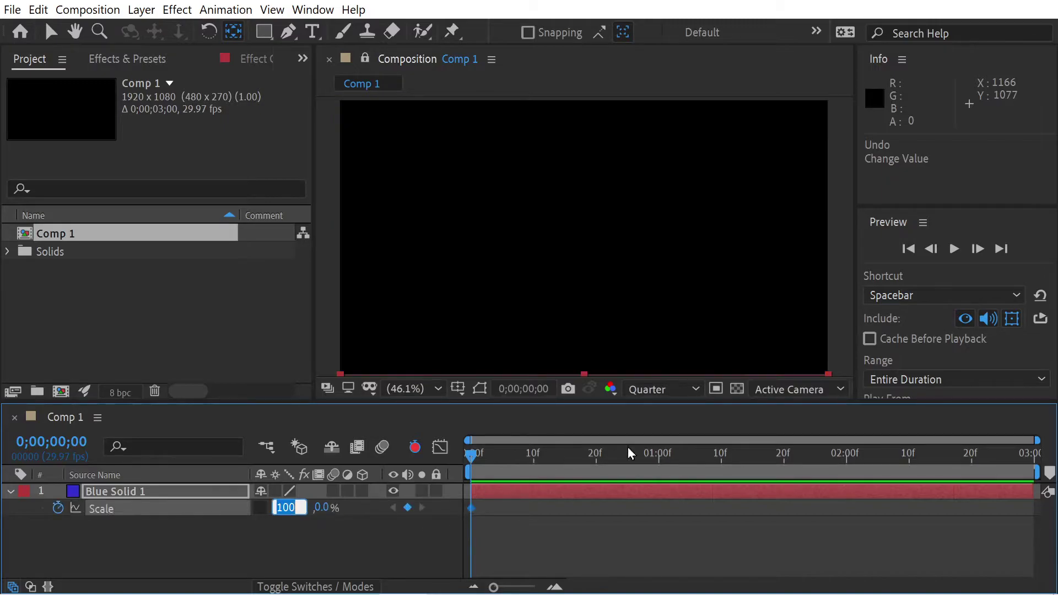
Set Scale height to 100% at two seconds and preview the solid growing.
left_click_drag(864, 461, 846, 455)
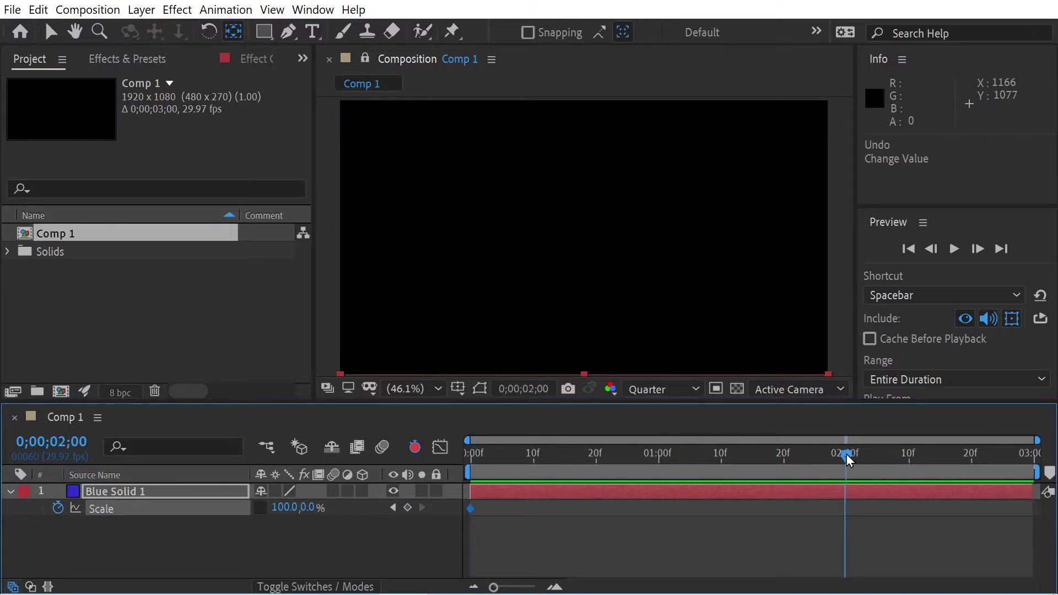
left_click(306, 507)
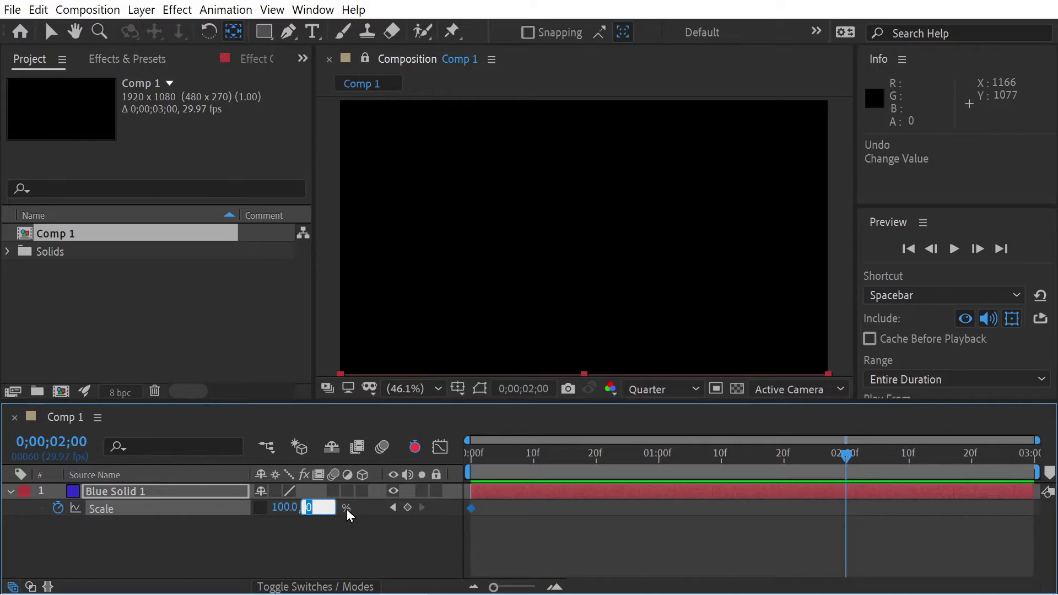
type("100")
key("Tab")
key("Return")
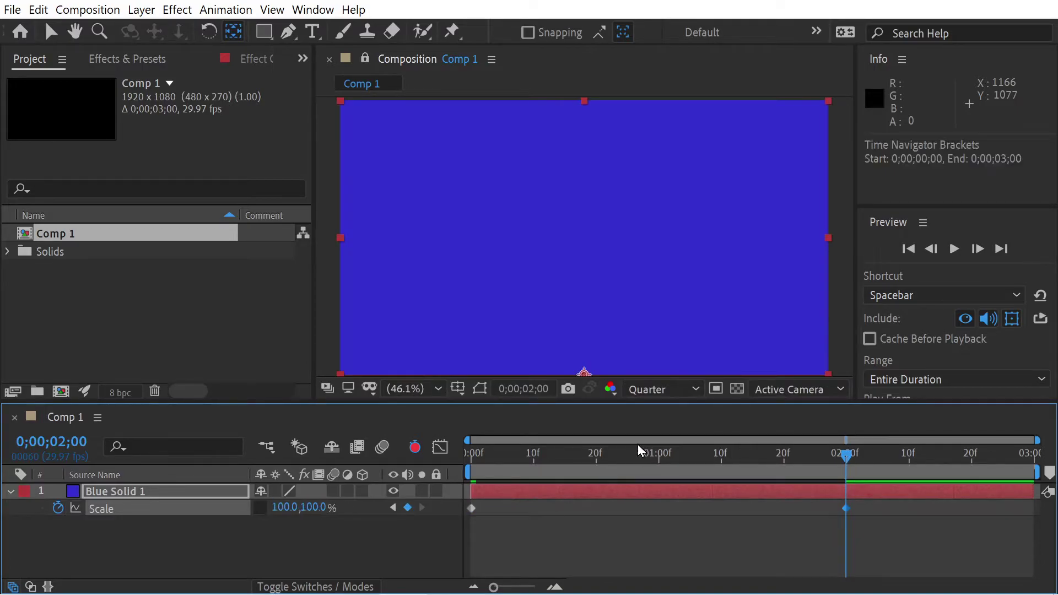
key("space")
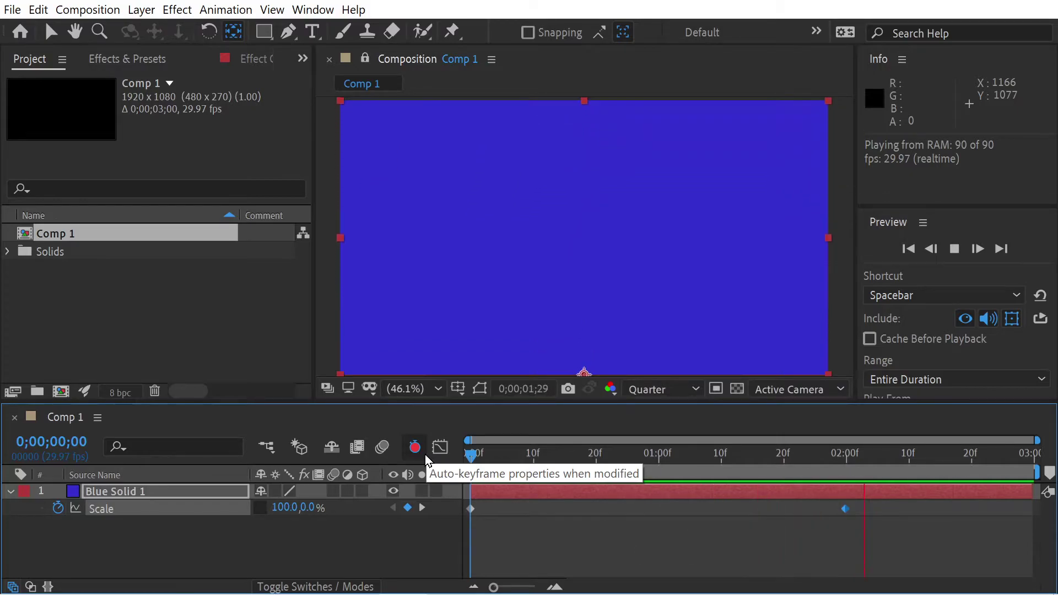
Drag Shape Layer 2's anchor point onto the green circle's centre, 369.6,496.8.
left_click_drag(474, 460, 840, 480)
left_click_drag(709, 488, 444, 489)
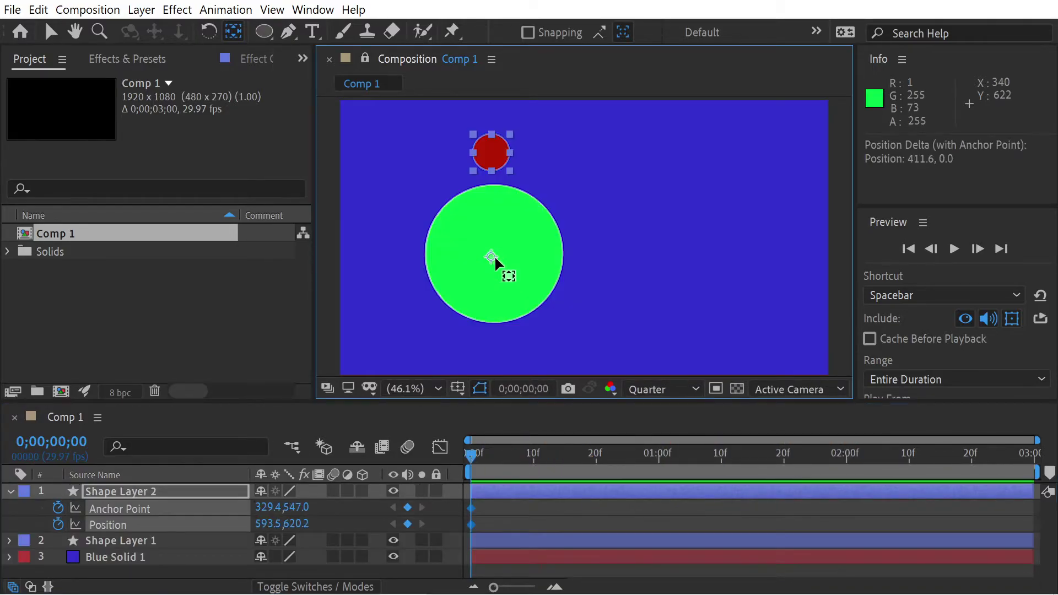
left_click_drag(498, 265, 488, 252)
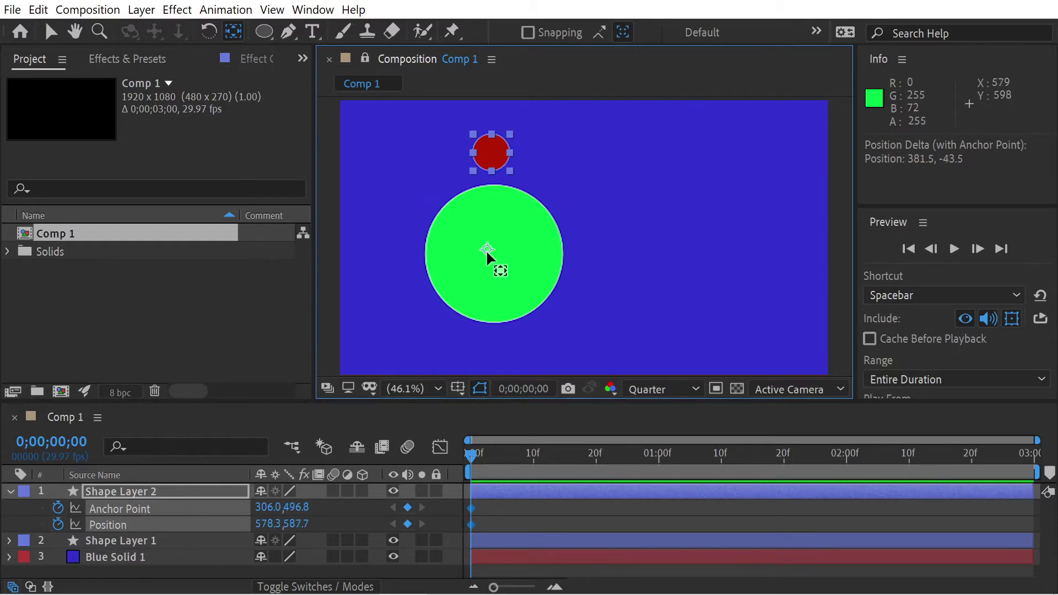
left_click_drag(487, 253, 498, 251)
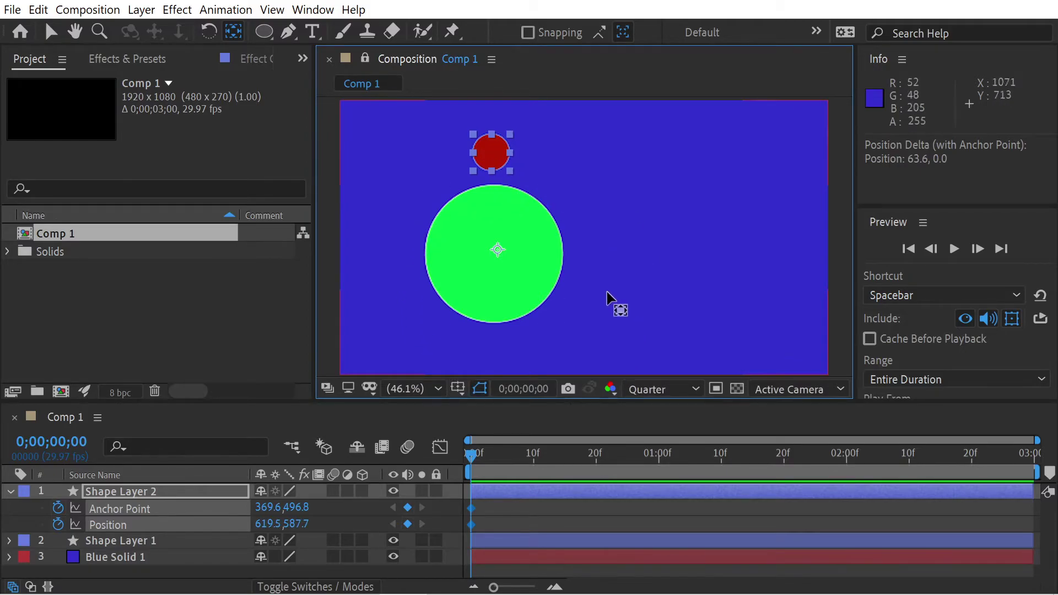
Show Rotation on Shape Layer 2 and set a starting Rotation keyframe at 0;00.
key("r")
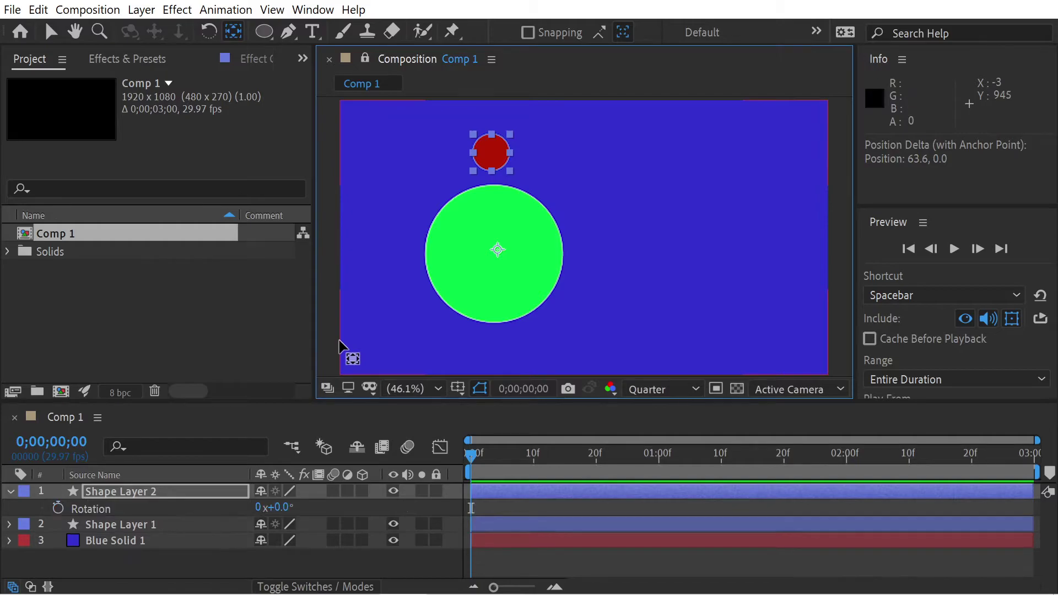
left_click_drag(518, 453, 438, 441)
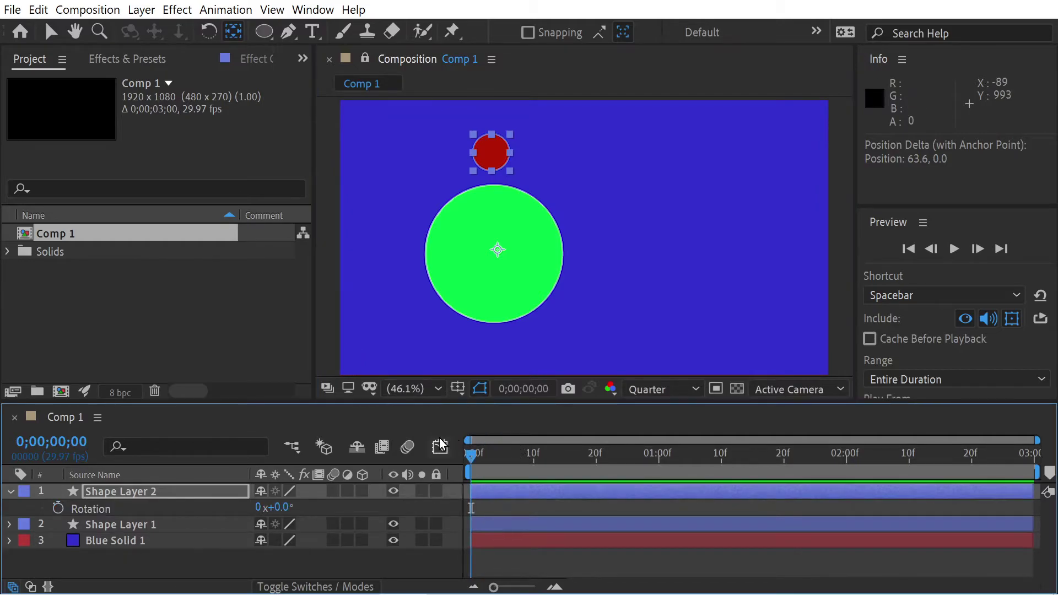
left_click(57, 507)
Set Rotation to -1x at the comp end and preview the orbit.
left_click_drag(472, 454, 1029, 453)
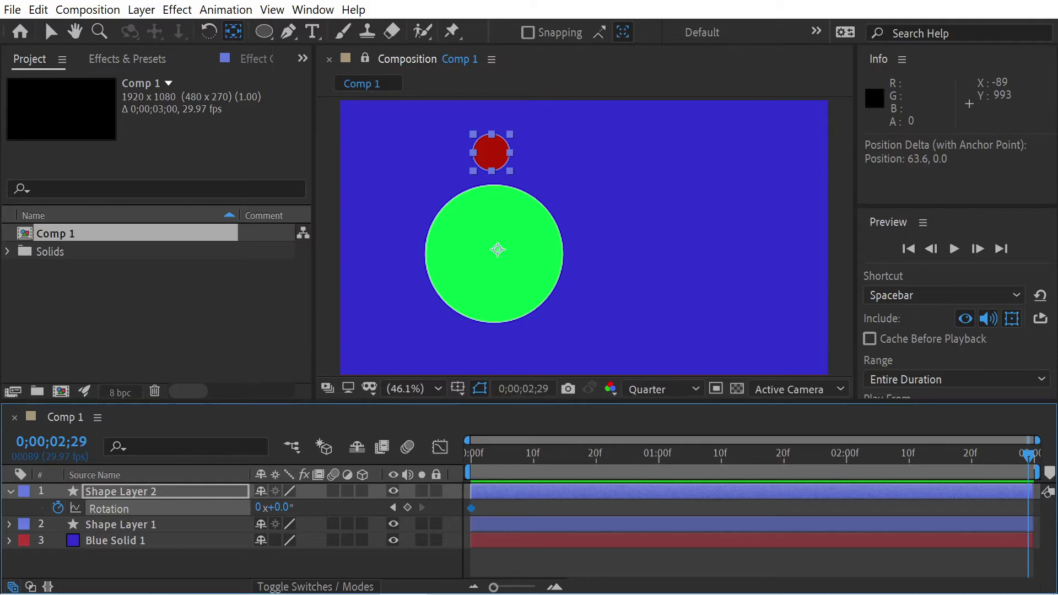
key("Page_Down")
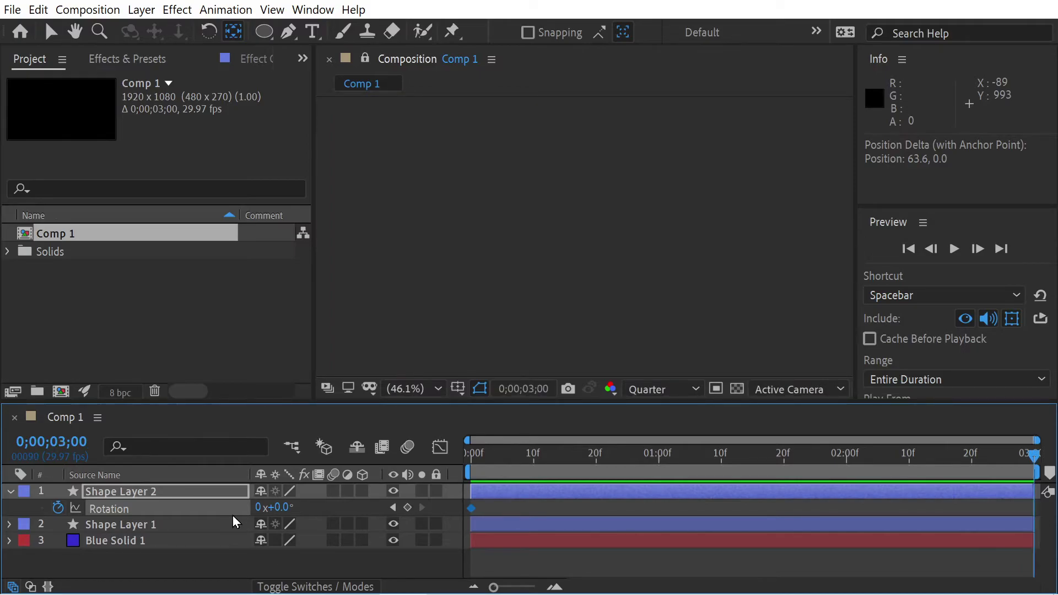
left_click(259, 508)
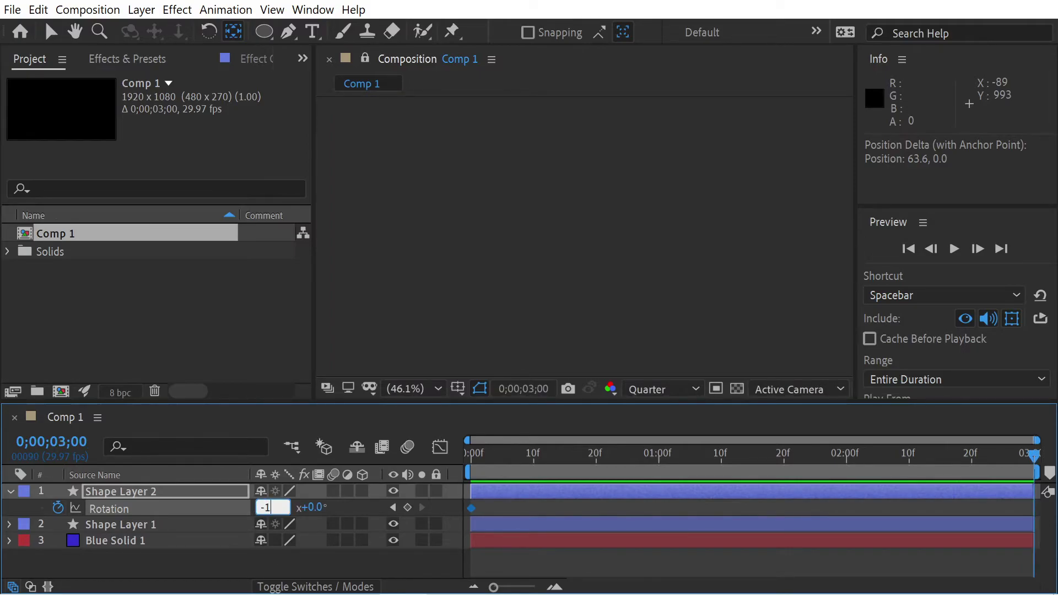
key("Tab")
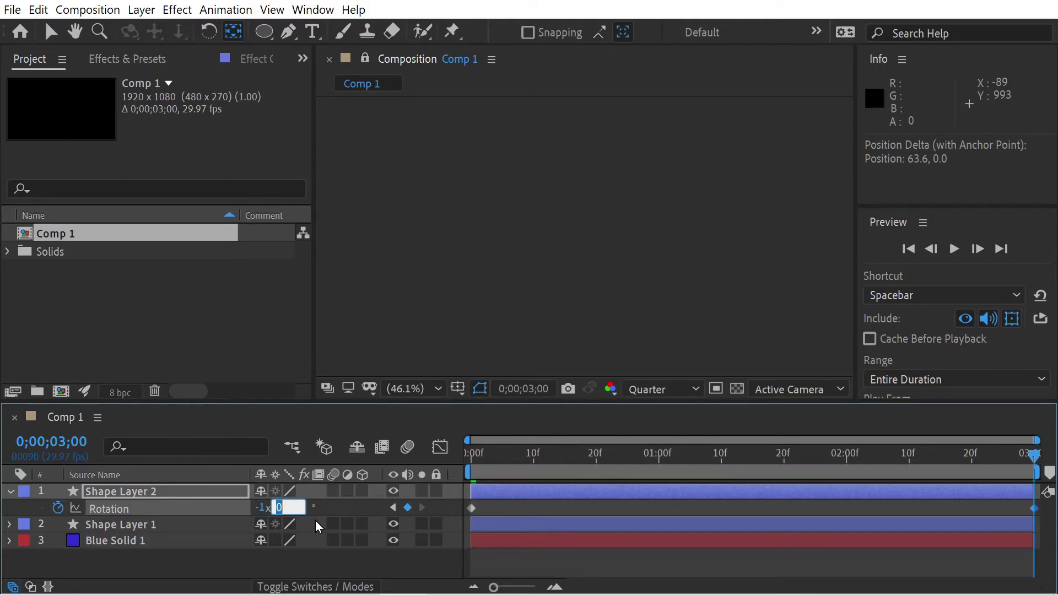
key("Return")
key("space")
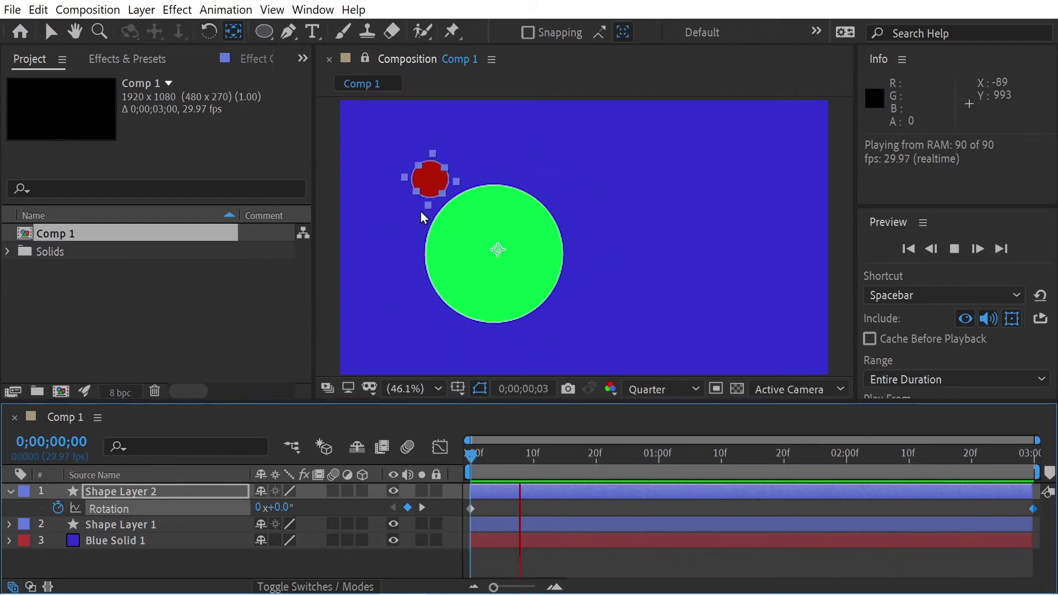
left_click(120, 491)
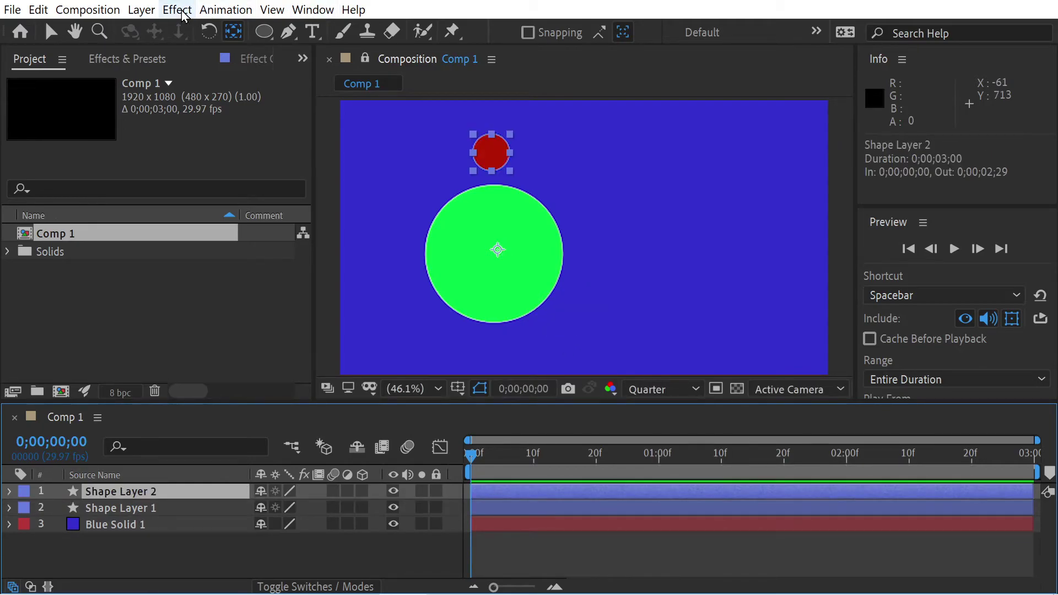
Apply Layer > Transform > Flip Vertical to Shape Layer 2 and preview the orbit.
left_click(141, 10)
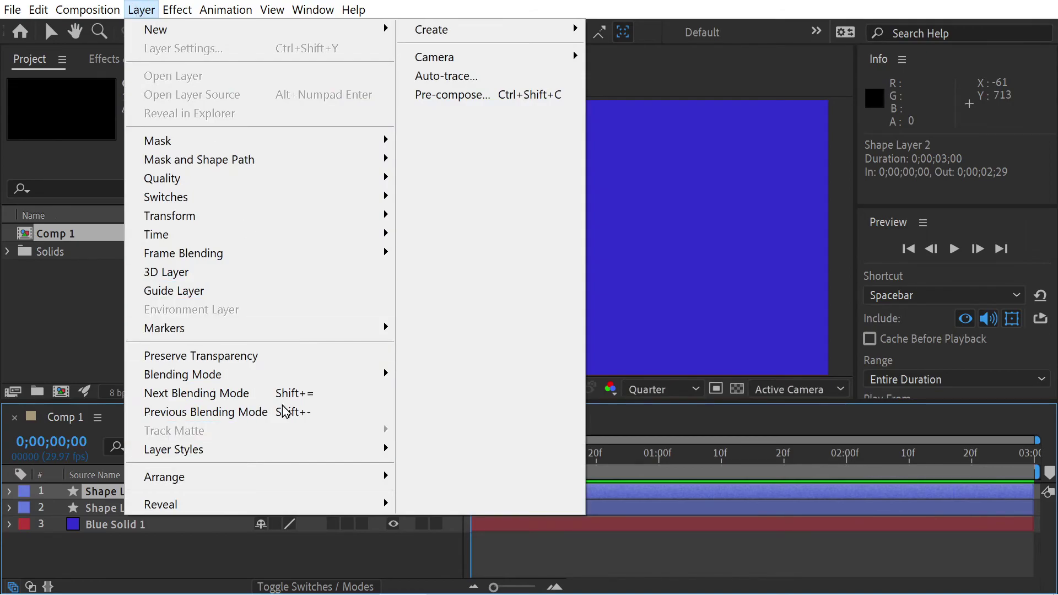
mouse_move(283, 220)
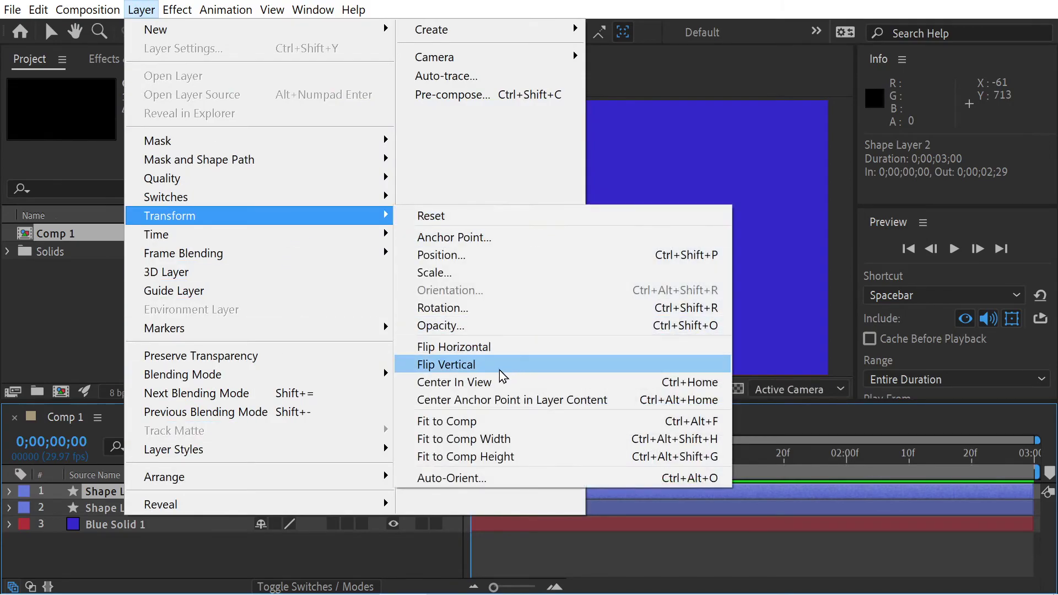
left_click(484, 367)
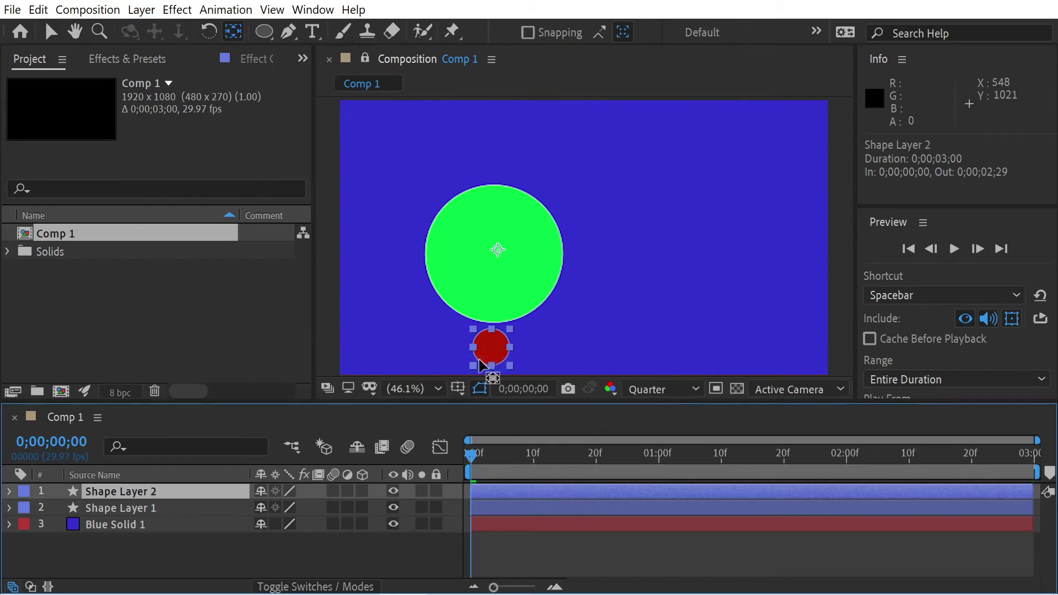
key("space")
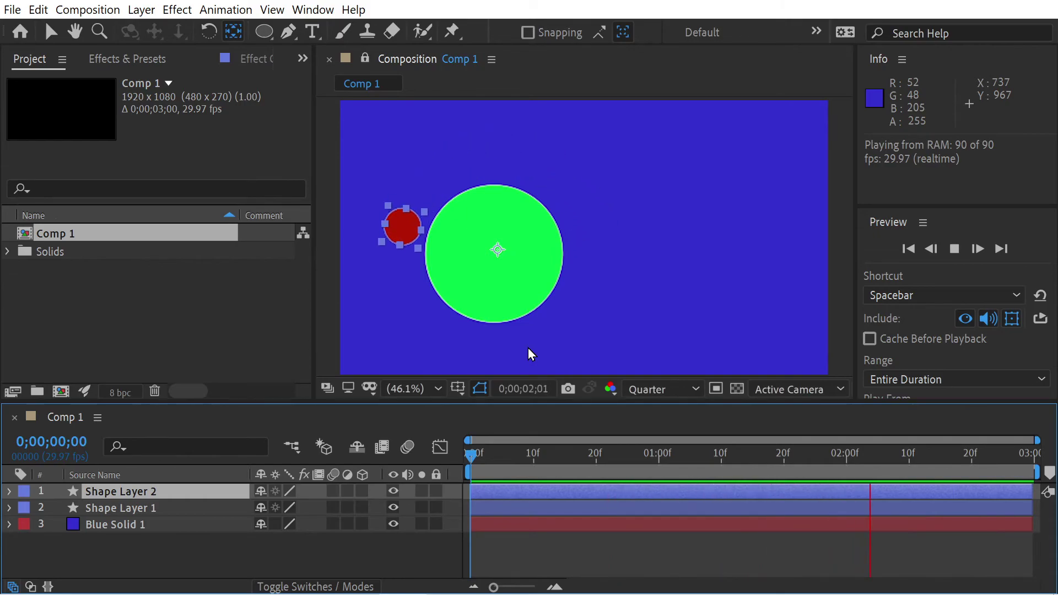
key("space")
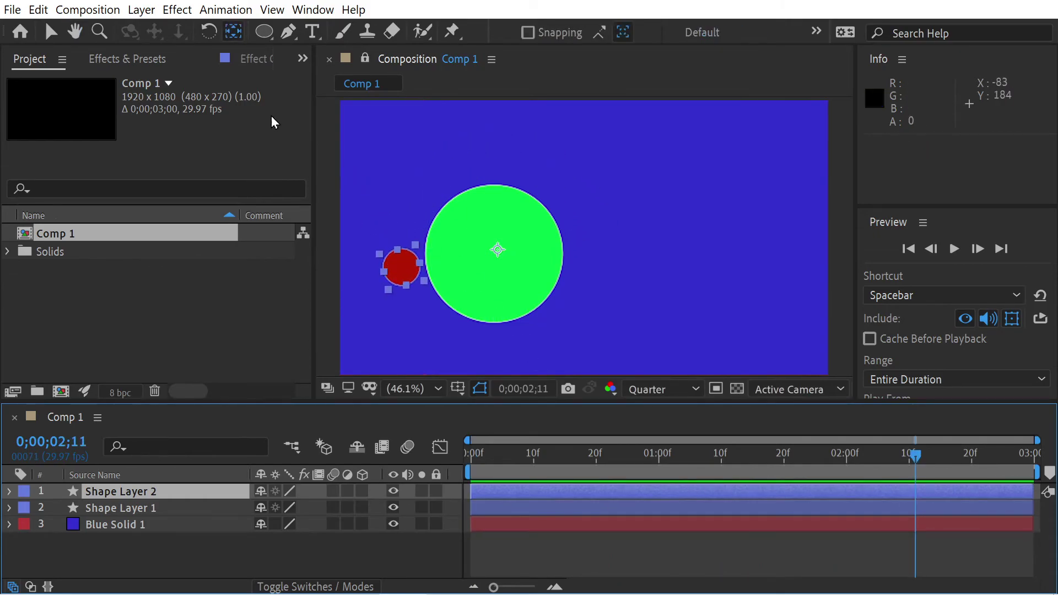
Undo the vertical flip and reveal the red circle's Rotation keyframes.
left_click(259, 59)
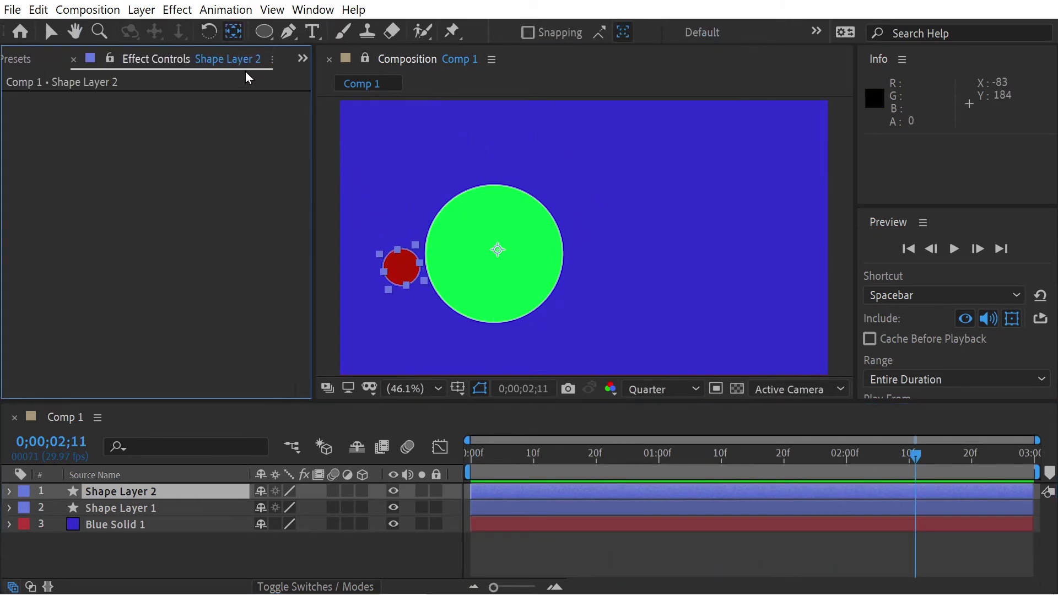
left_click(9, 59)
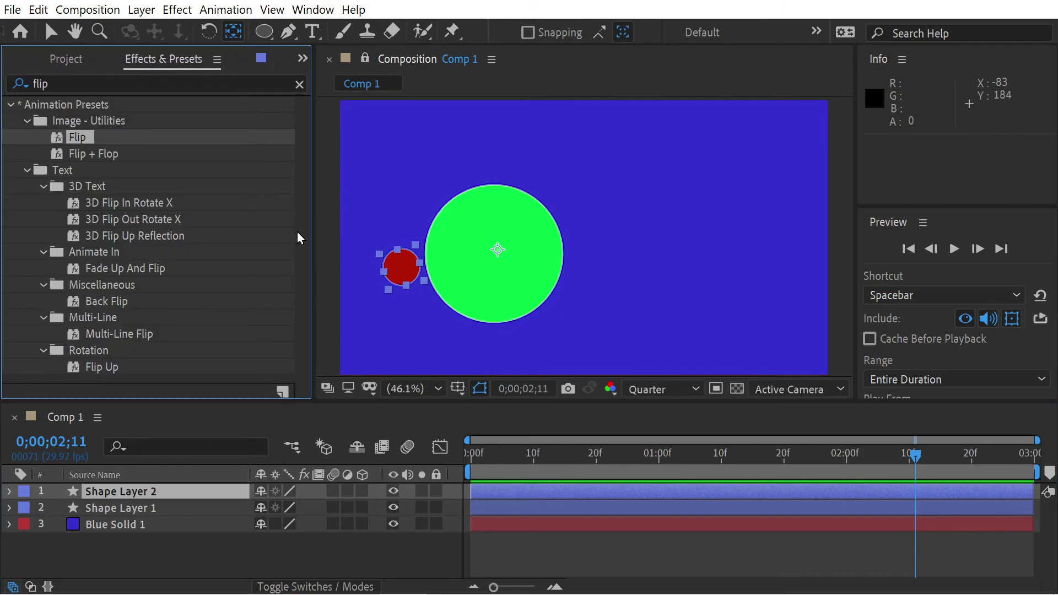
key("space")
key("u")
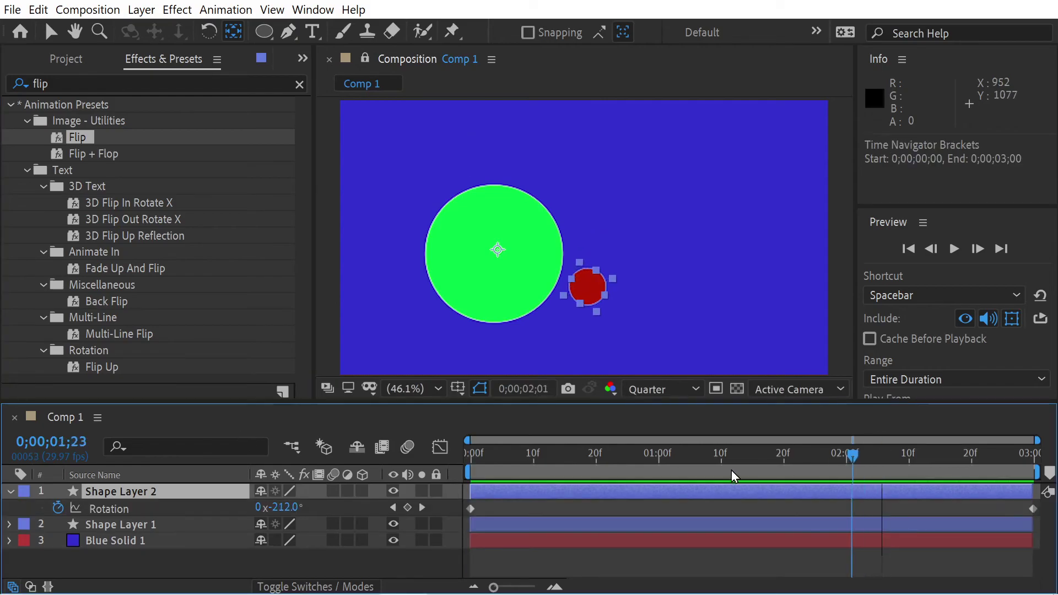
left_click_drag(470, 461, 1026, 467)
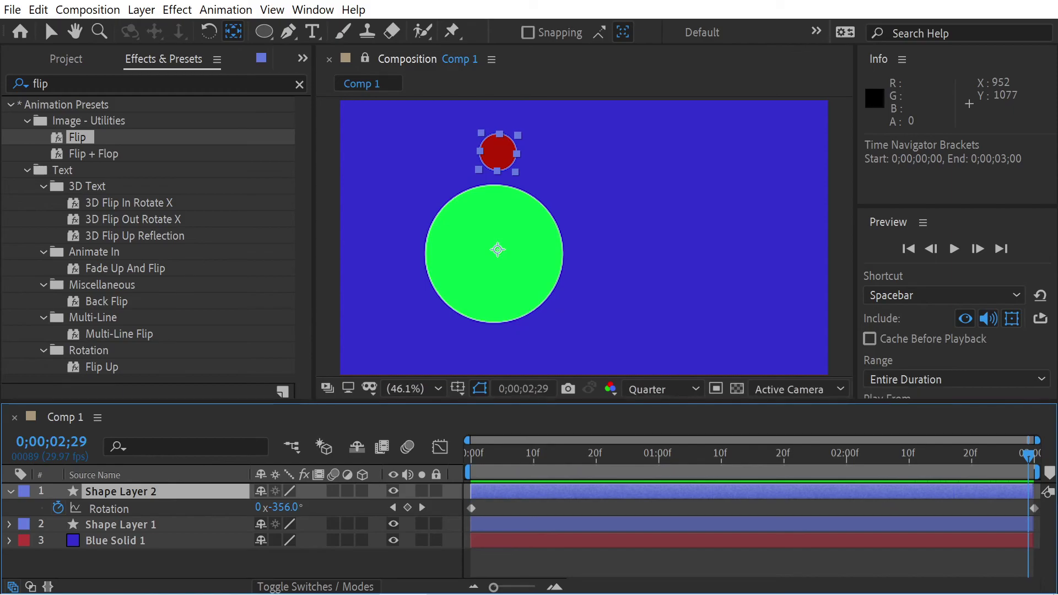
Change the end Rotation keyframe from -1x to 1x and preview from 0;00.
key("Page_Down")
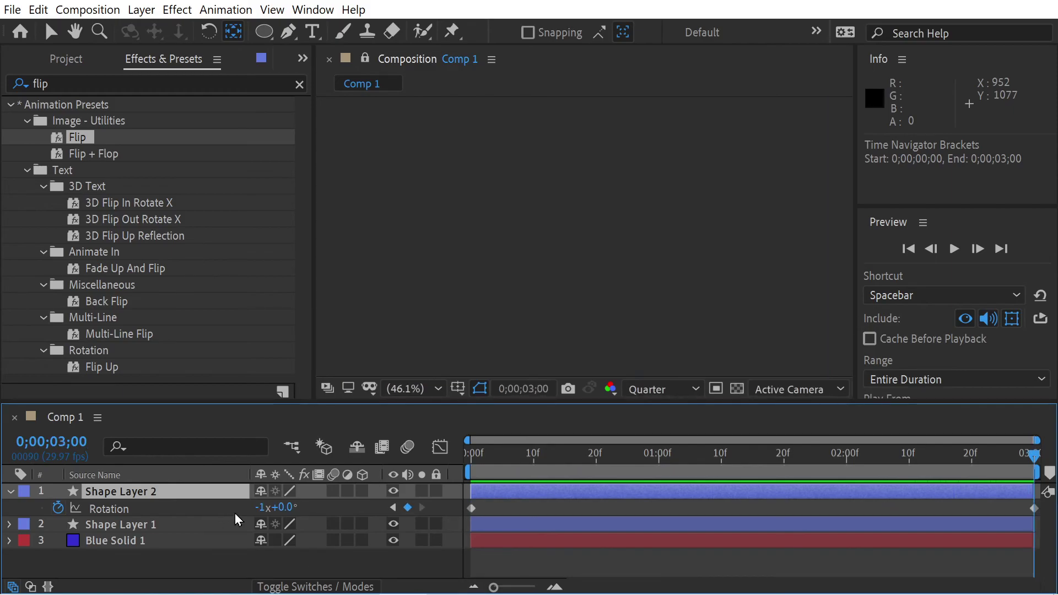
left_click(261, 508)
type("1")
key("Tab")
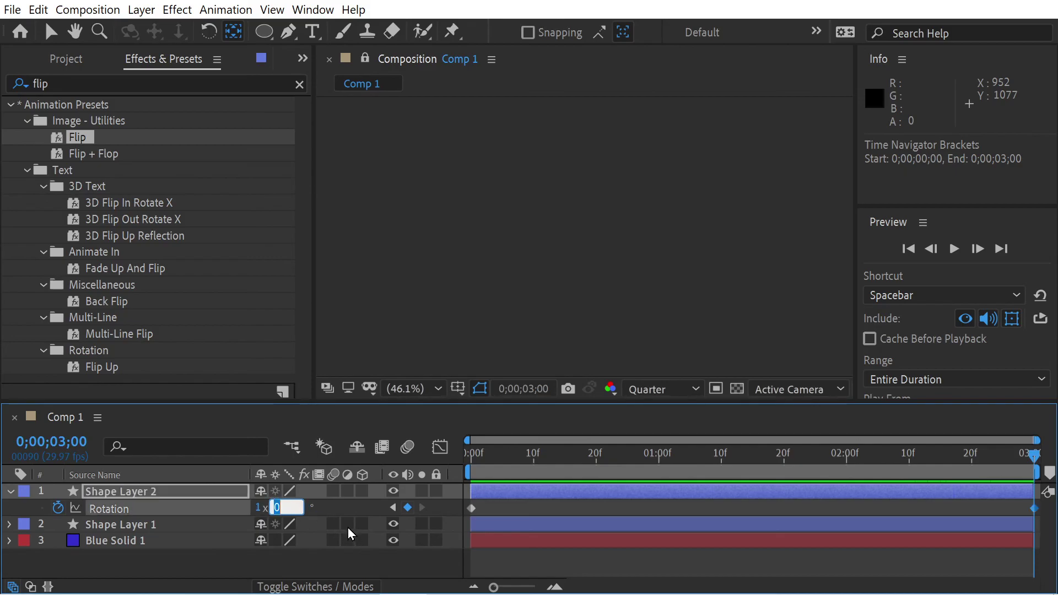
left_click_drag(496, 453, 453, 453)
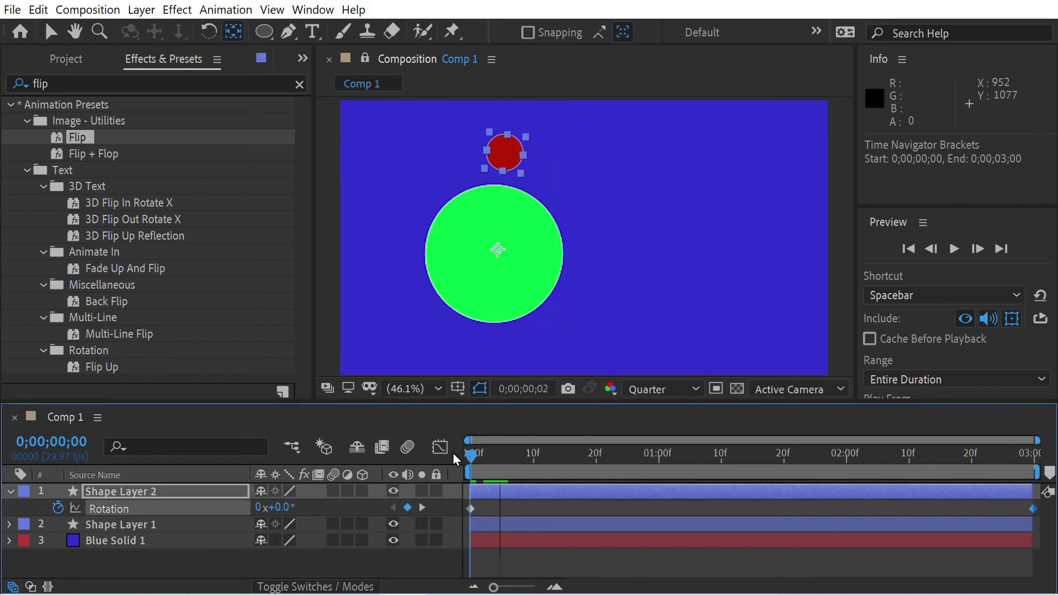
key("space")
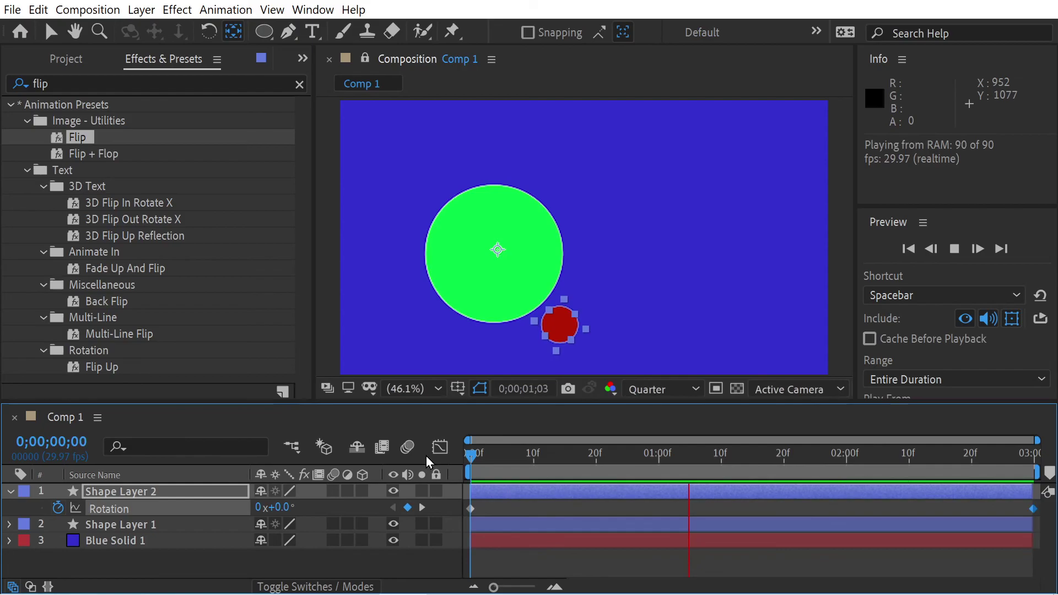